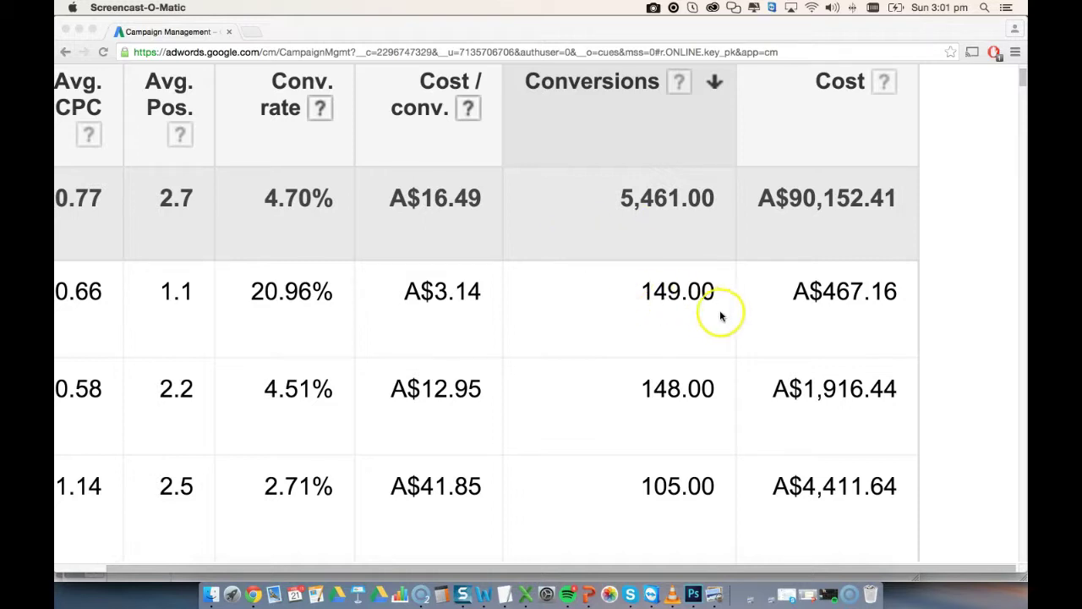
Step: Compare the conversions and costs of the best-converting keywords at the top of the conversion-sorted table
scroll(712, 313, "down", 3)
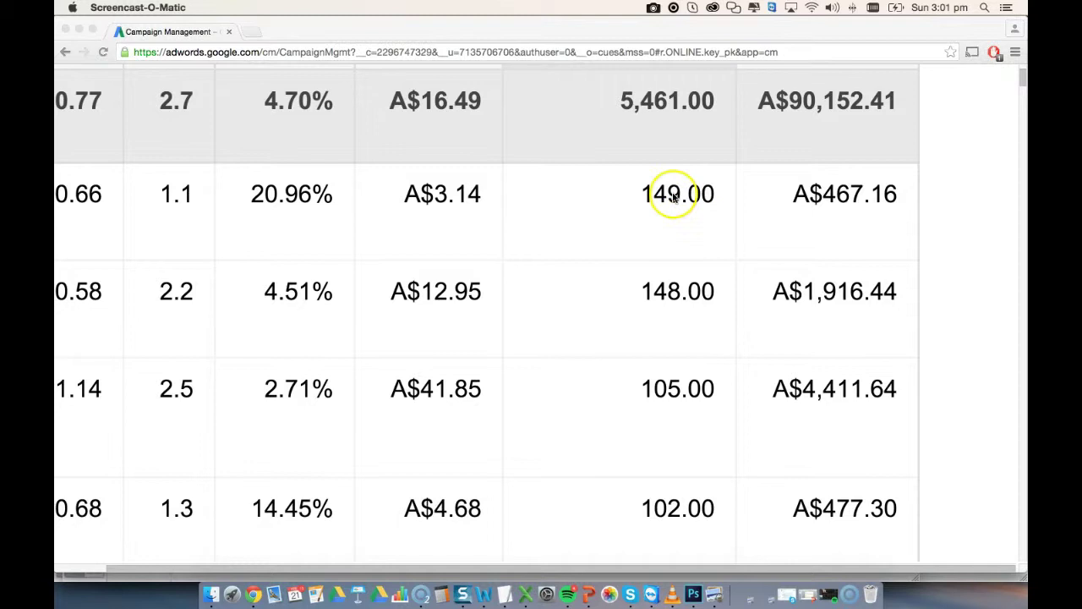
scroll(664, 212, "up", 3)
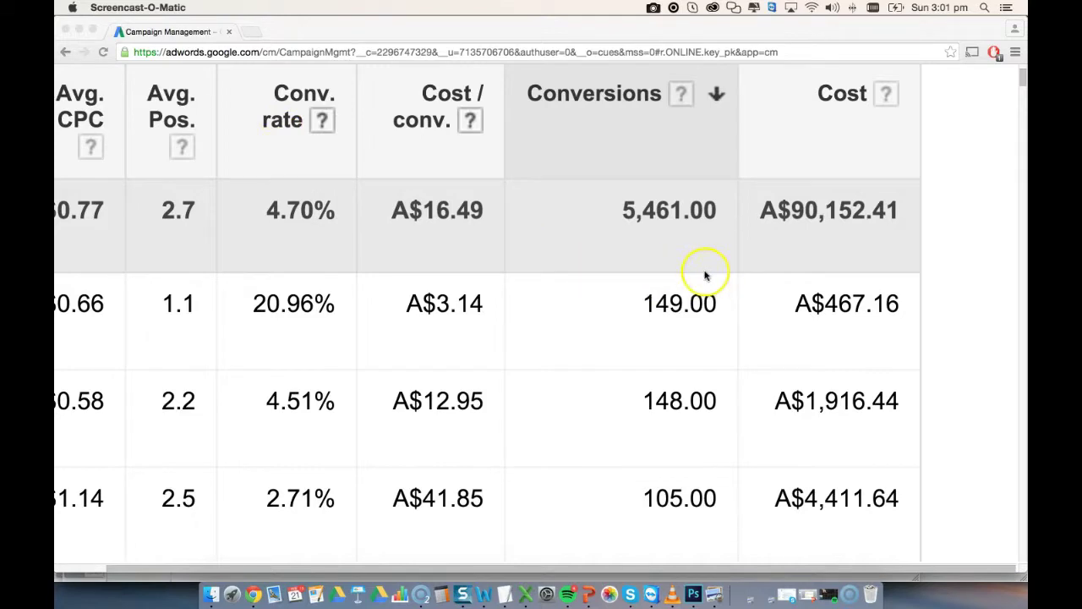
scroll(694, 279, "down", 3)
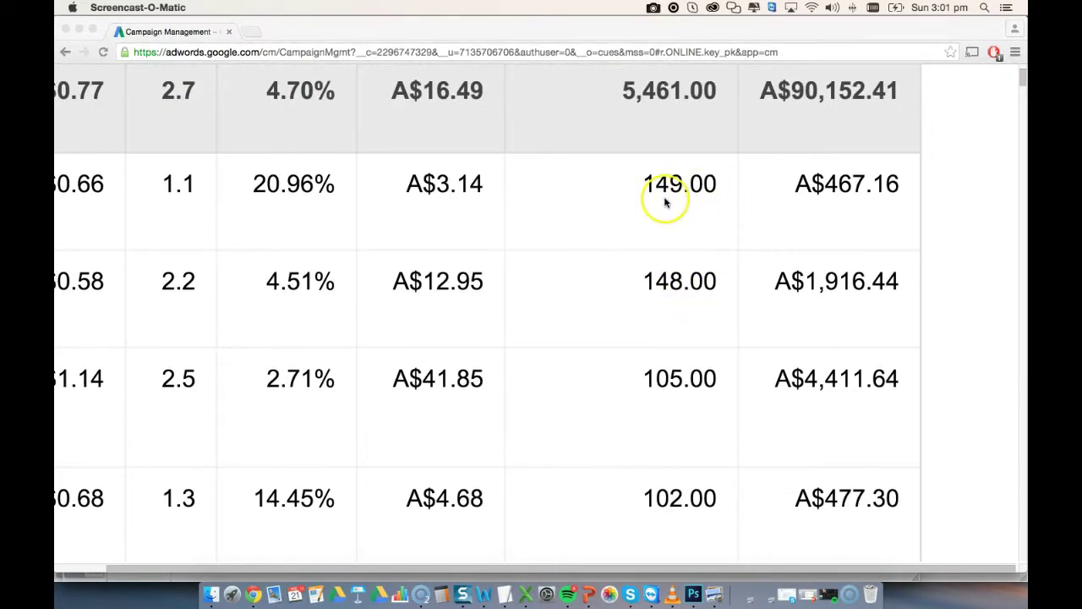
scroll(664, 203, "down", 6)
scroll(664, 217, "down", 5)
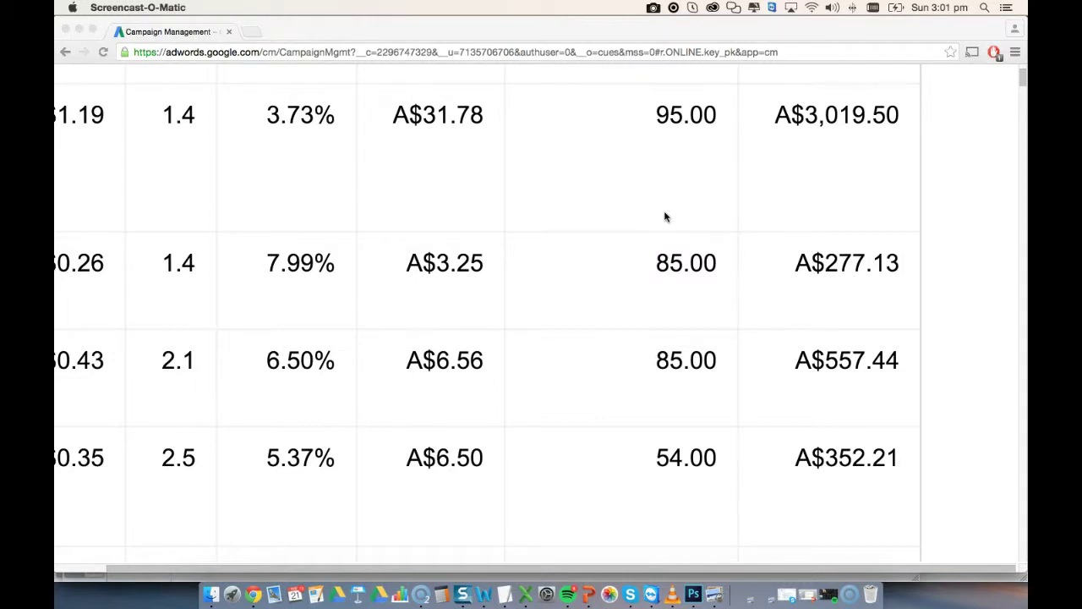
scroll(665, 218, "up", 6)
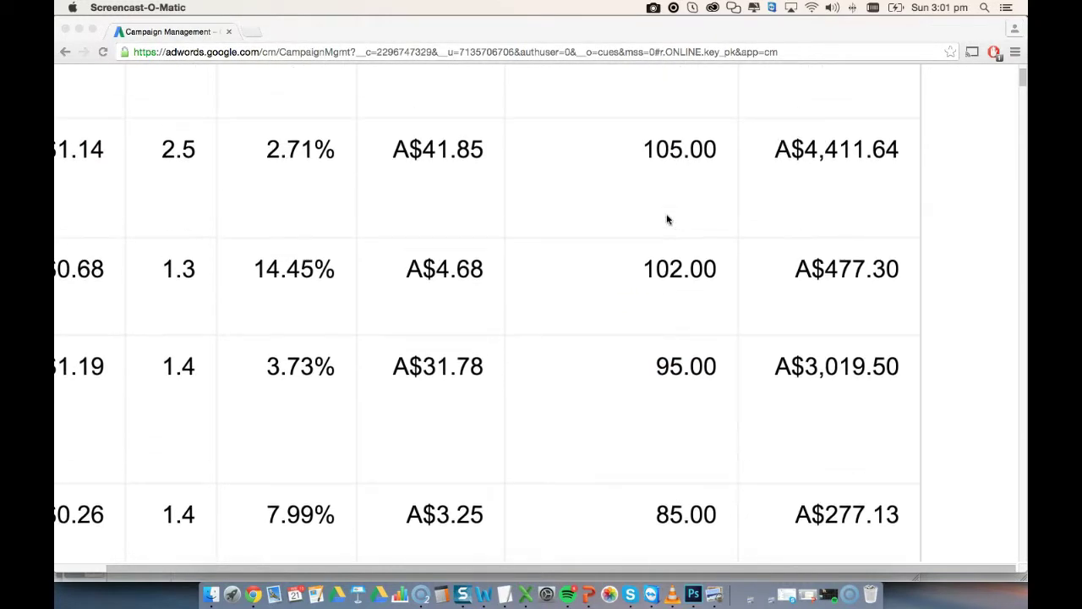
scroll(666, 219, "up", 2)
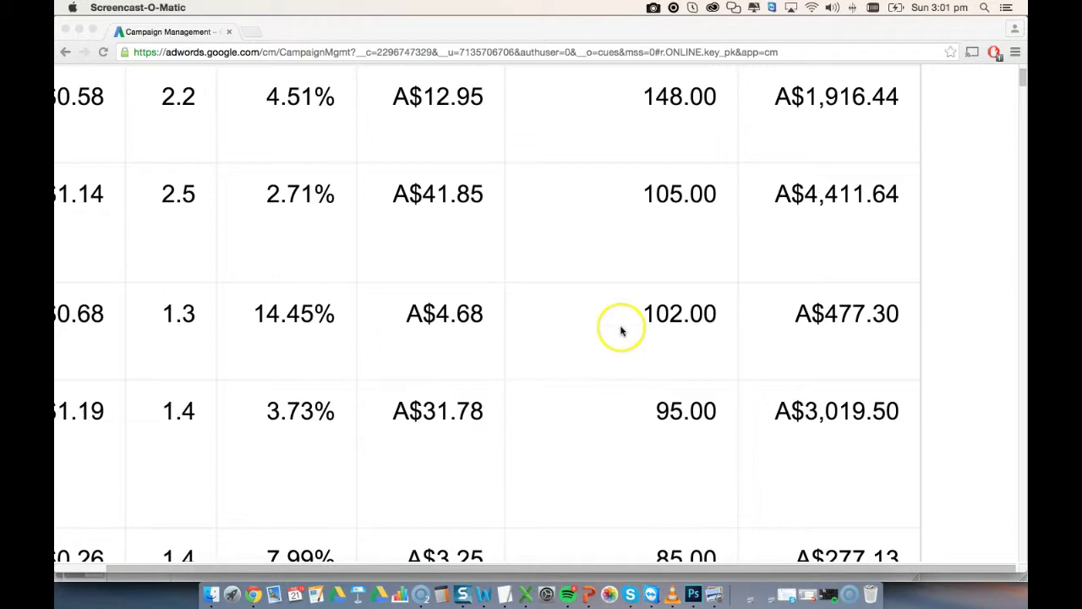
Step: Review the Conversions column from the high-converting keywords down to those with only two conversions
scroll(622, 331, "down", 15)
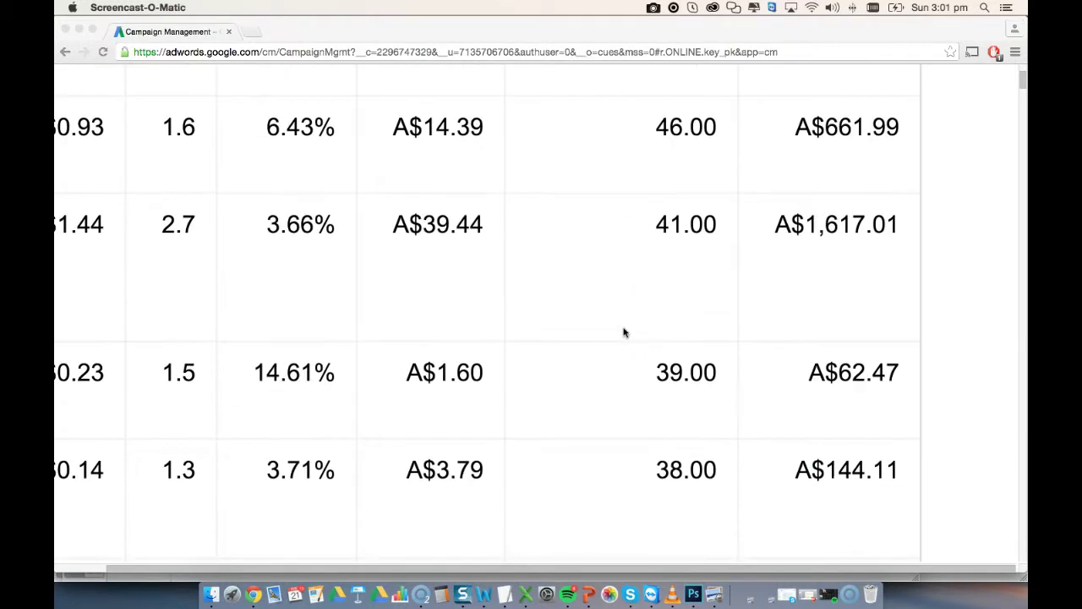
scroll(622, 332, "down", 10)
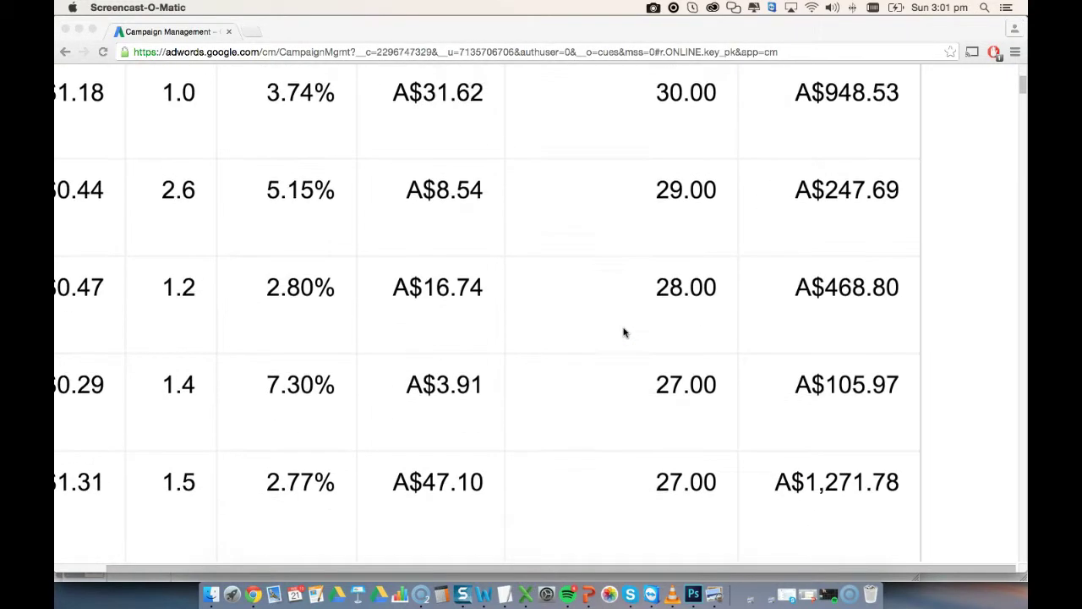
scroll(623, 332, "down", 15)
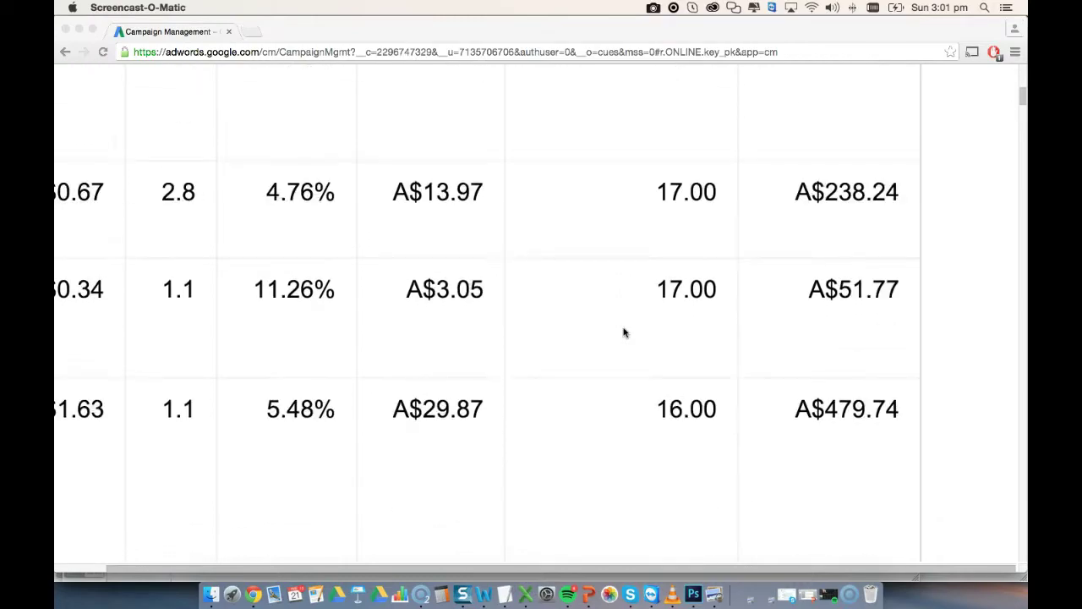
scroll(623, 332, "down", 20)
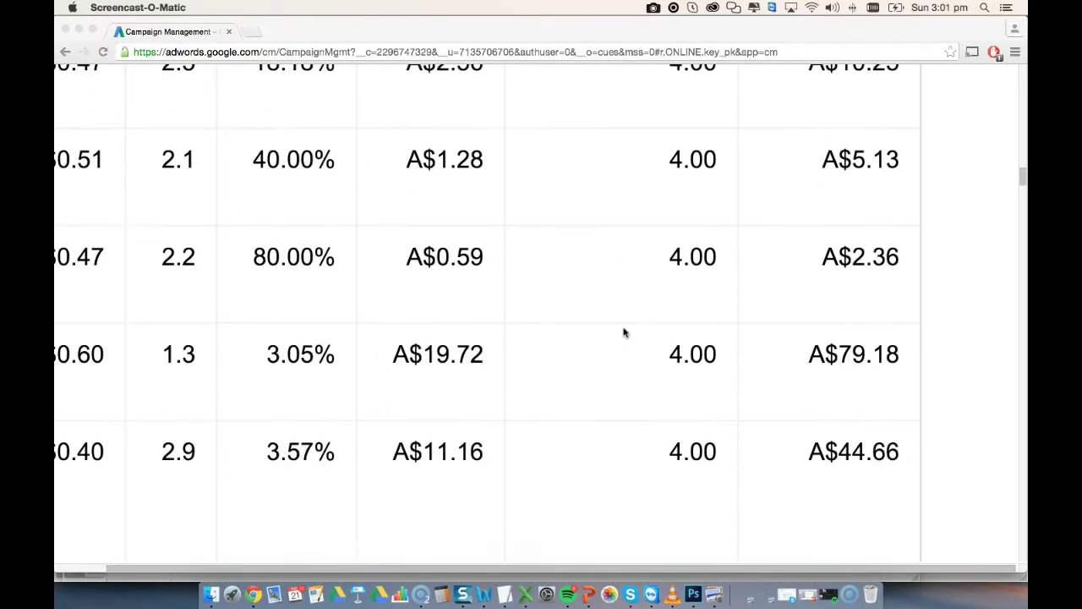
scroll(623, 332, "down", 20)
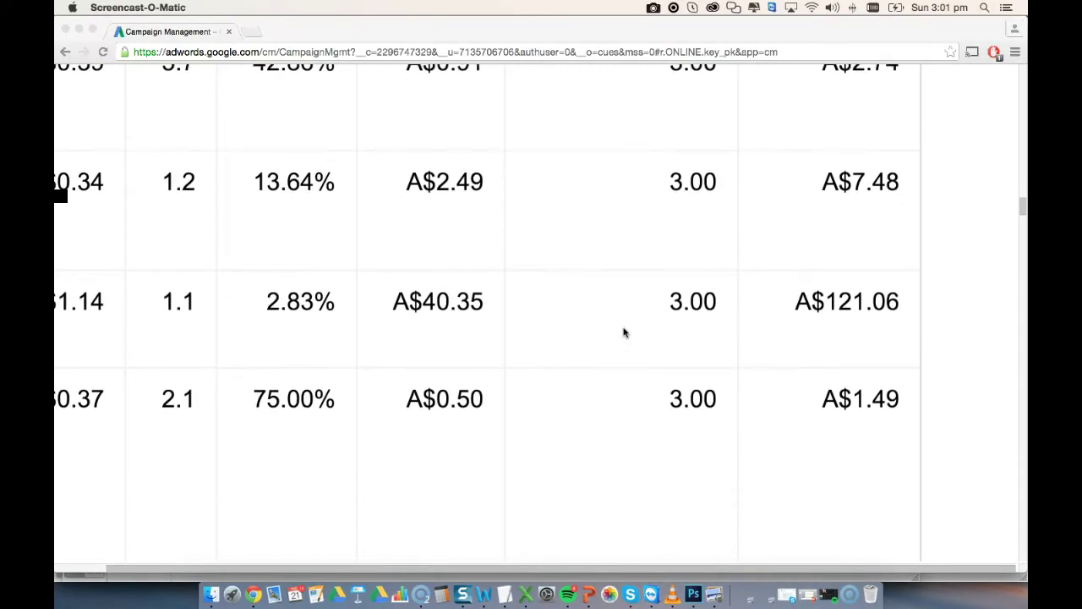
scroll(623, 332, "down", 15)
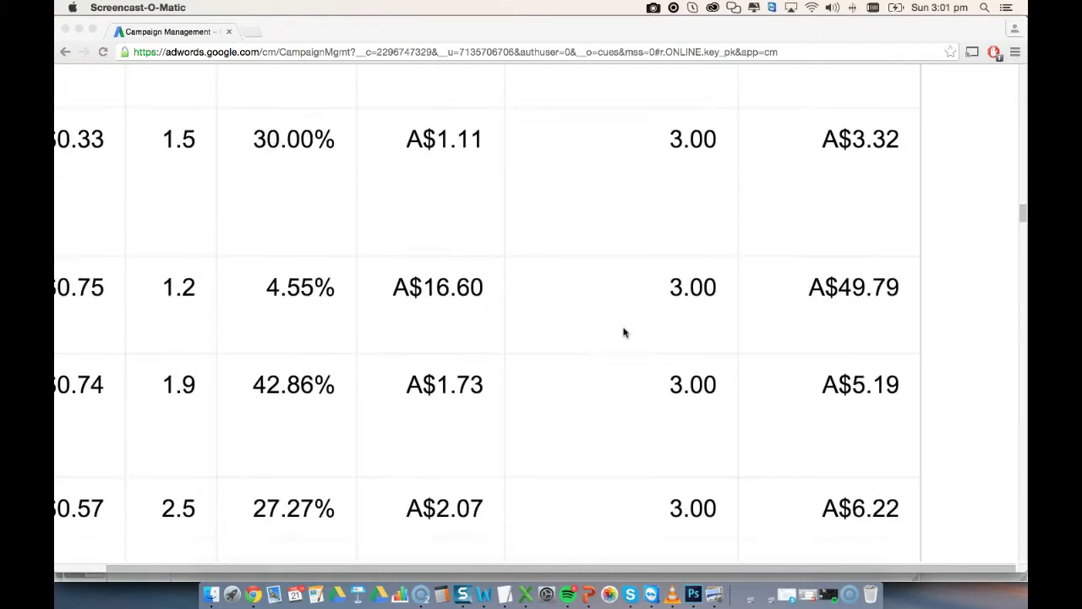
scroll(622, 332, "down", 15)
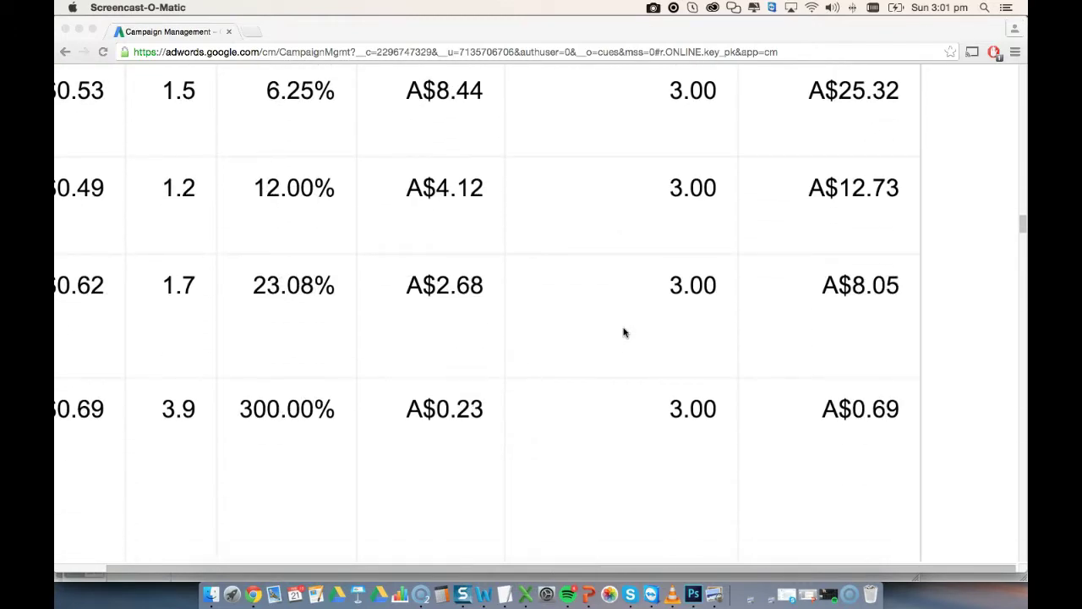
scroll(623, 332, "down", 15)
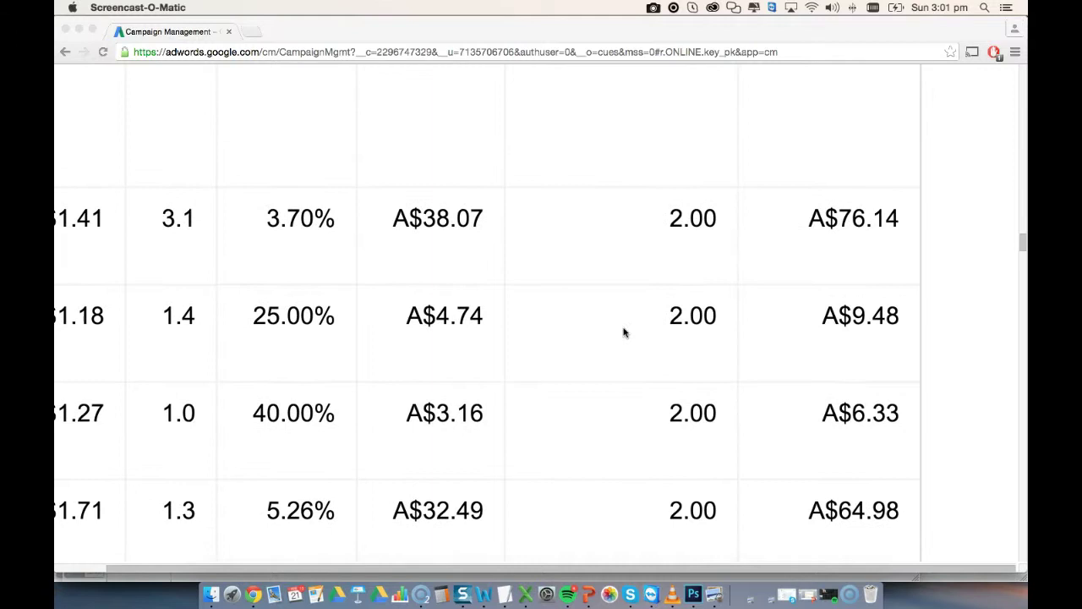
Step: Examine the cost per conversion and total cost of the keywords with two conversions, continuing down to those with none
scroll(623, 332, "down", 8)
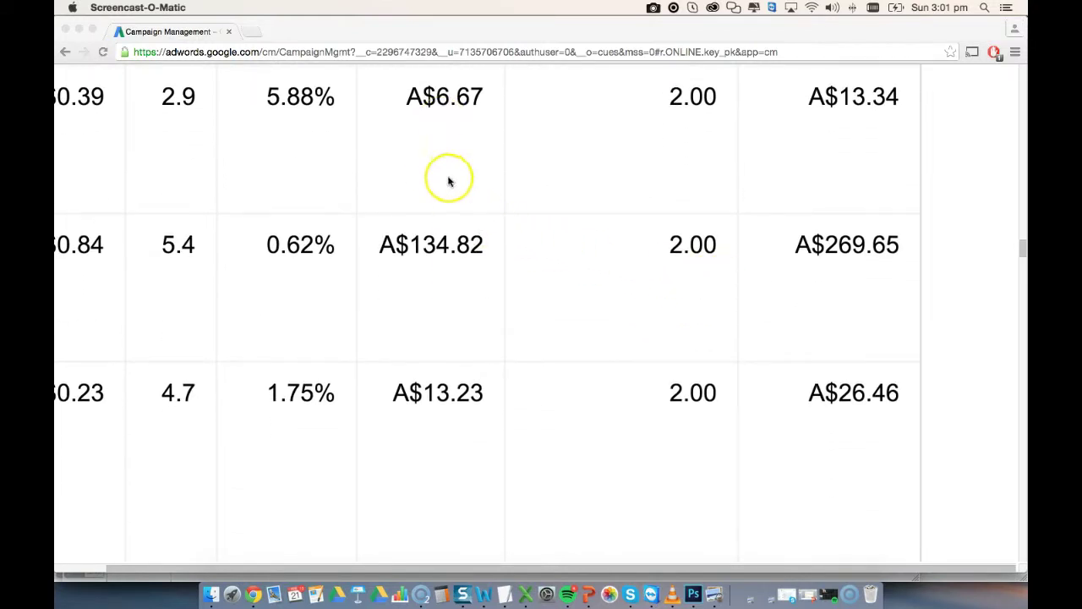
scroll(653, 264, "down", 3)
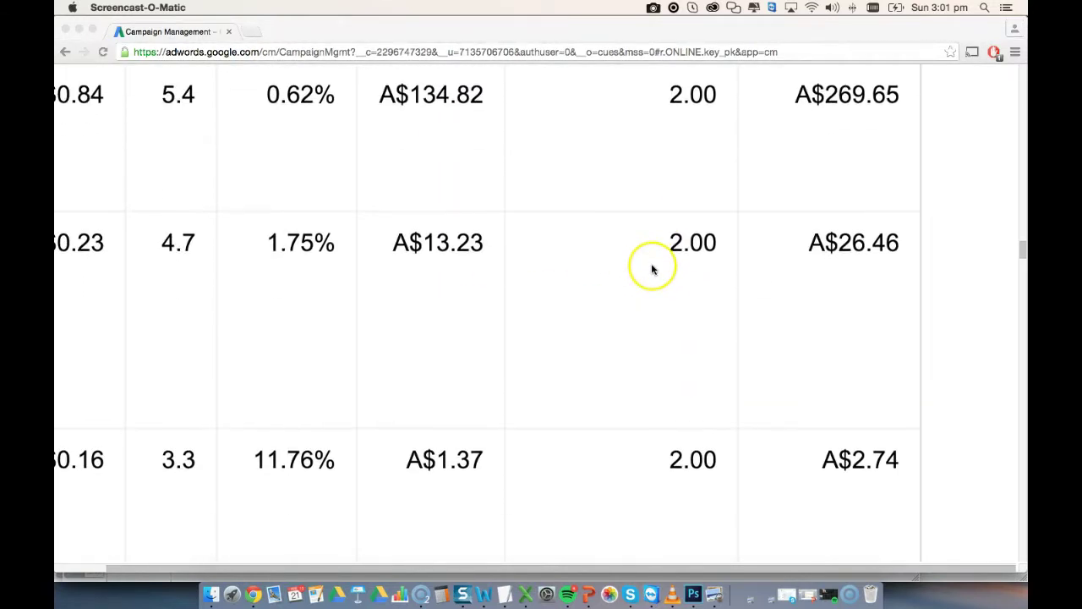
scroll(652, 269, "down", 5)
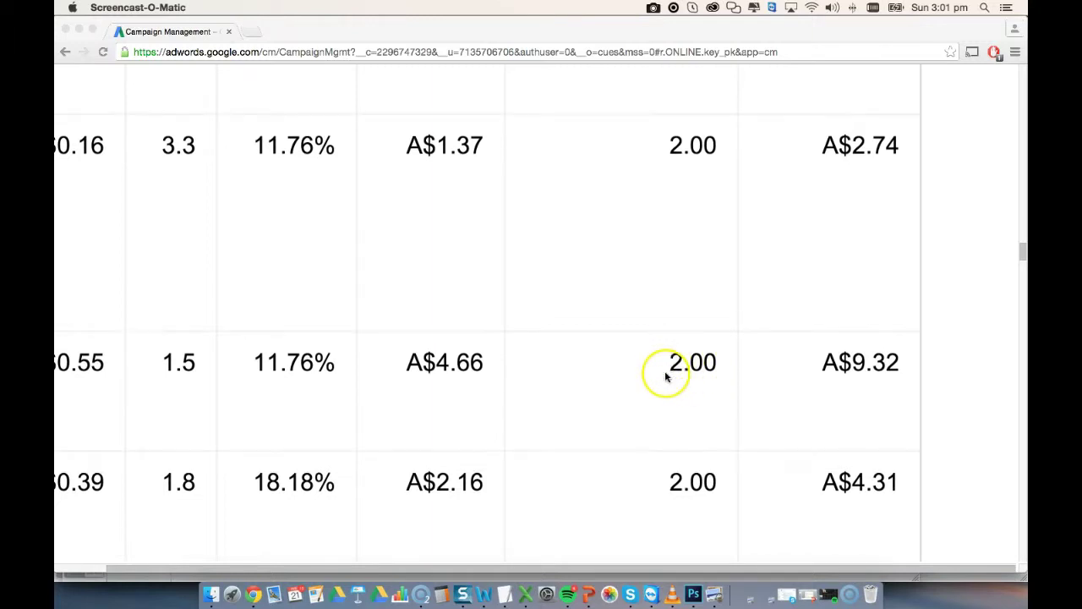
scroll(666, 375, "down", 5)
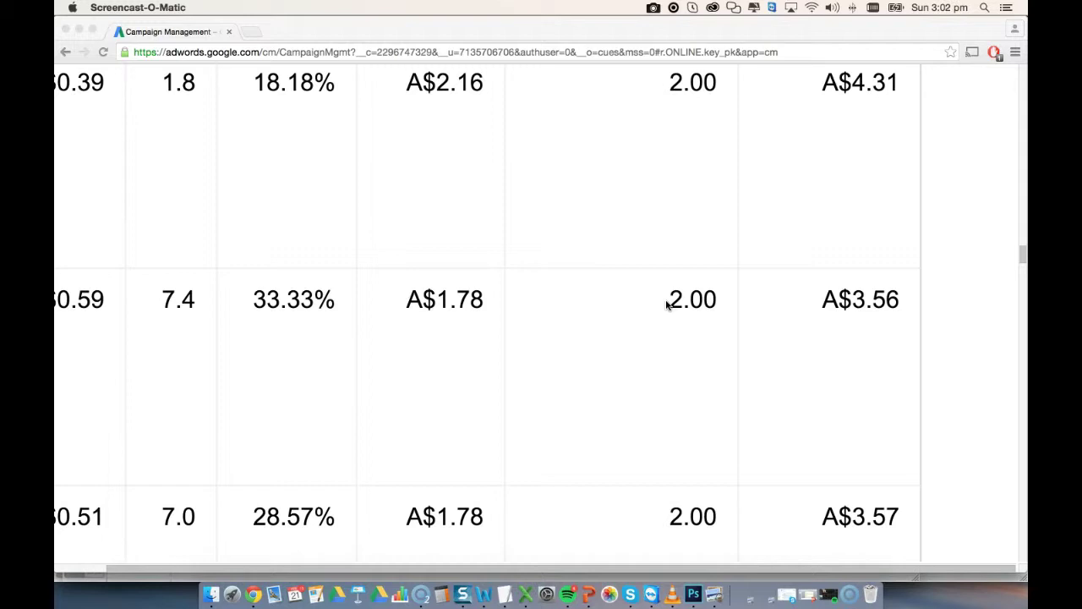
scroll(666, 305, "down", 5)
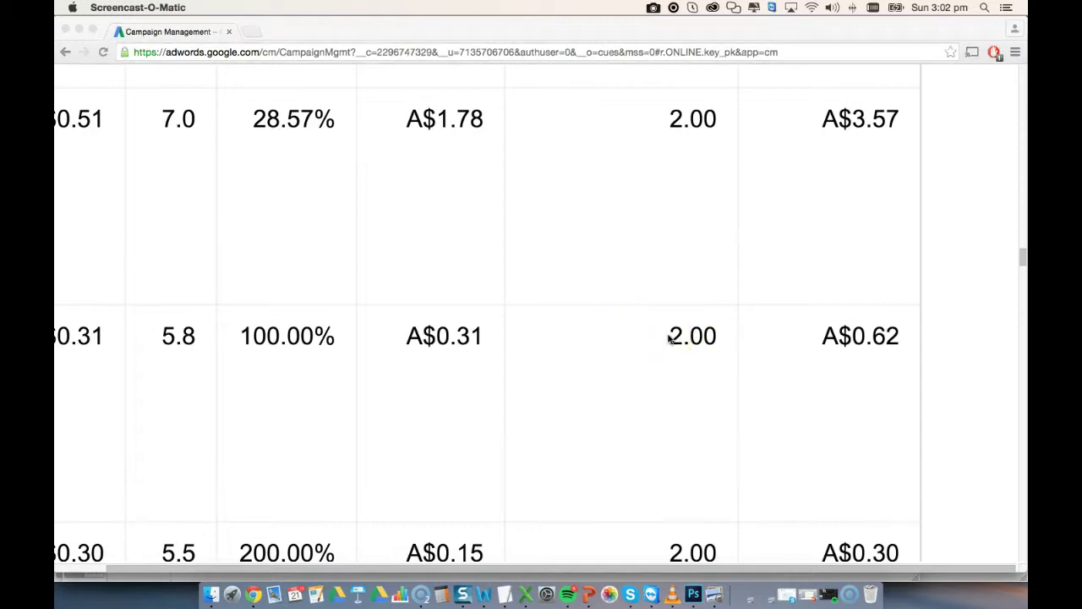
scroll(668, 339, "down", 5)
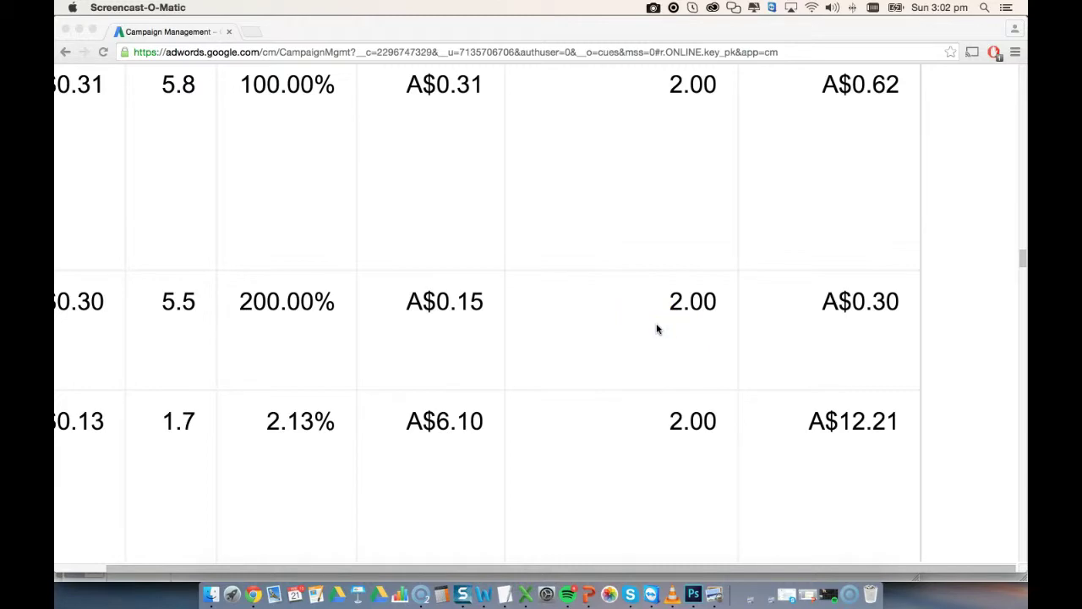
scroll(652, 332, "down", 15)
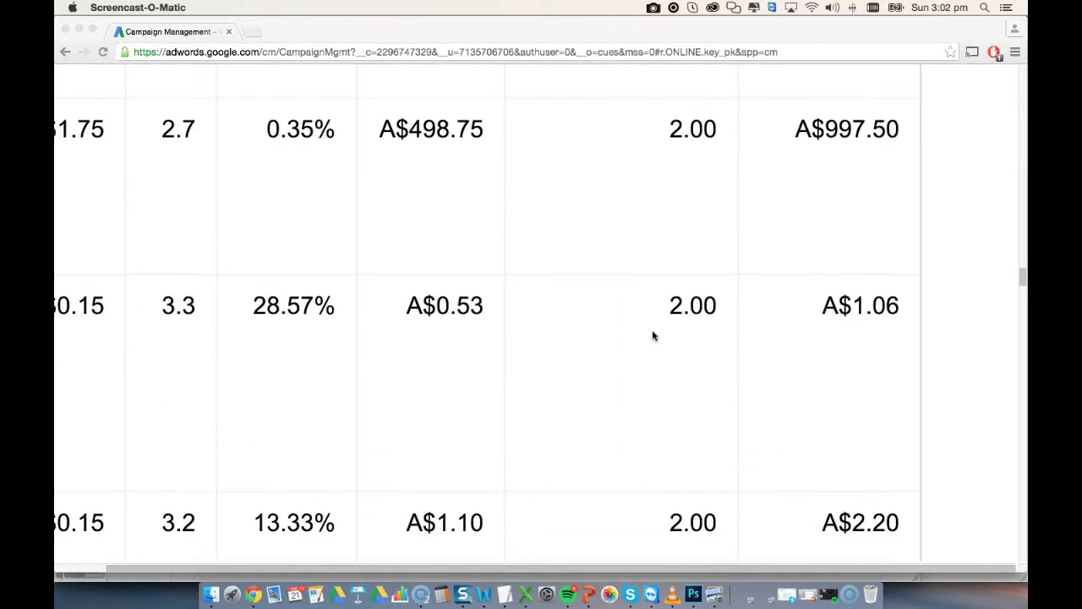
scroll(652, 336, "down", 15)
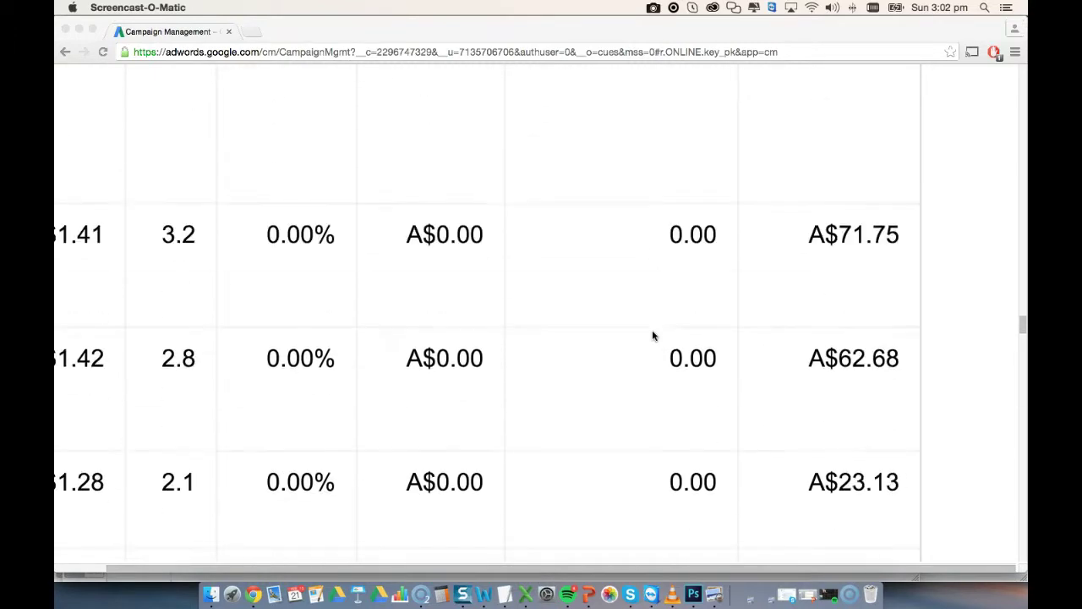
Step: Examine the keywords with zero conversions and check how much each one has cost
scroll(652, 334, "up", 10)
left_click(624, 325)
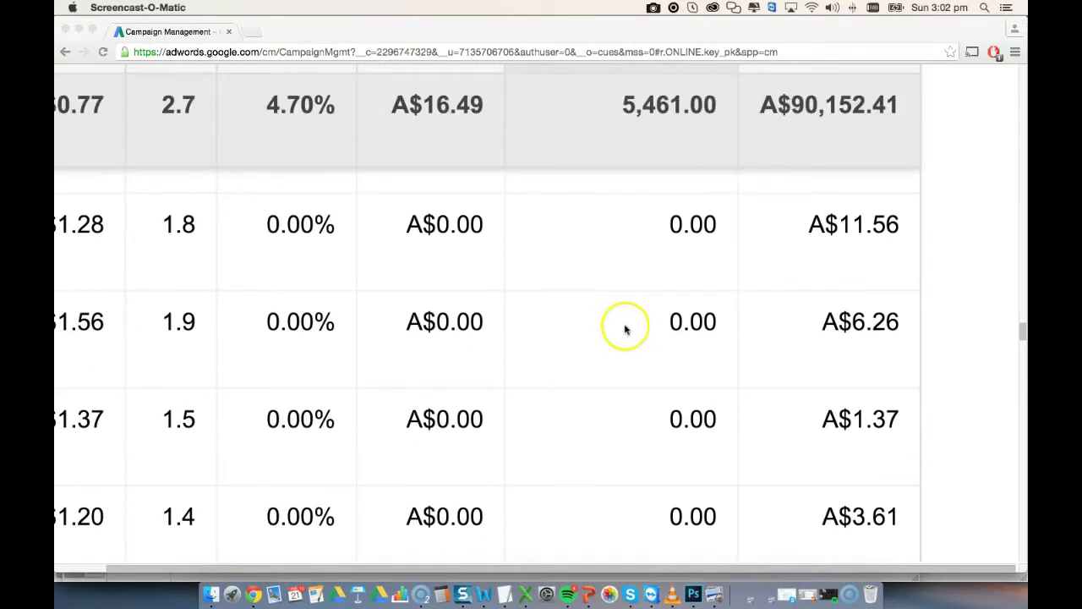
scroll(625, 327, "down", 2)
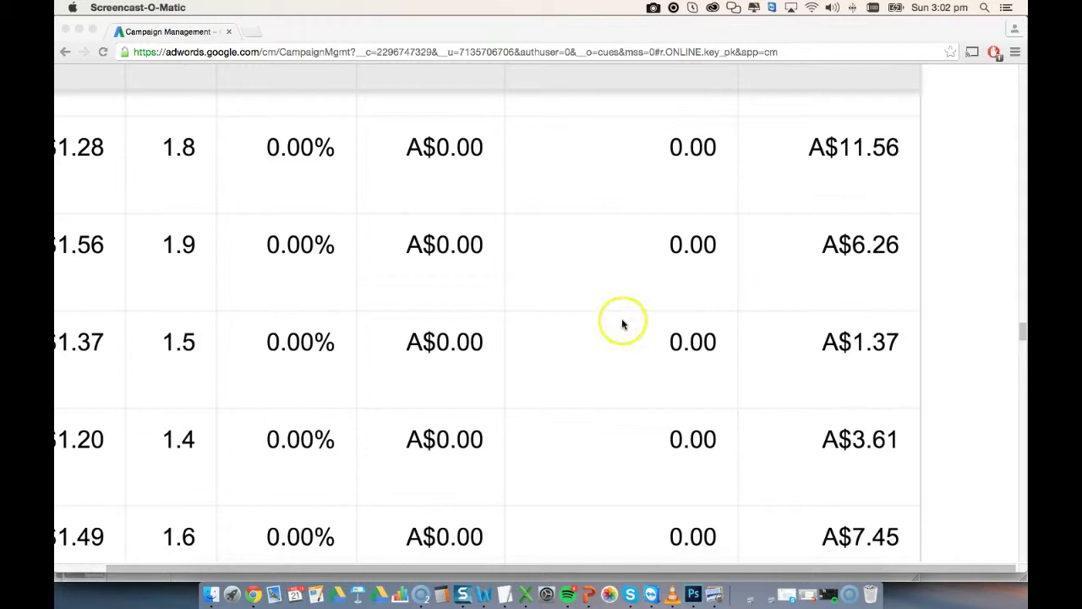
scroll(688, 351, "down", 6)
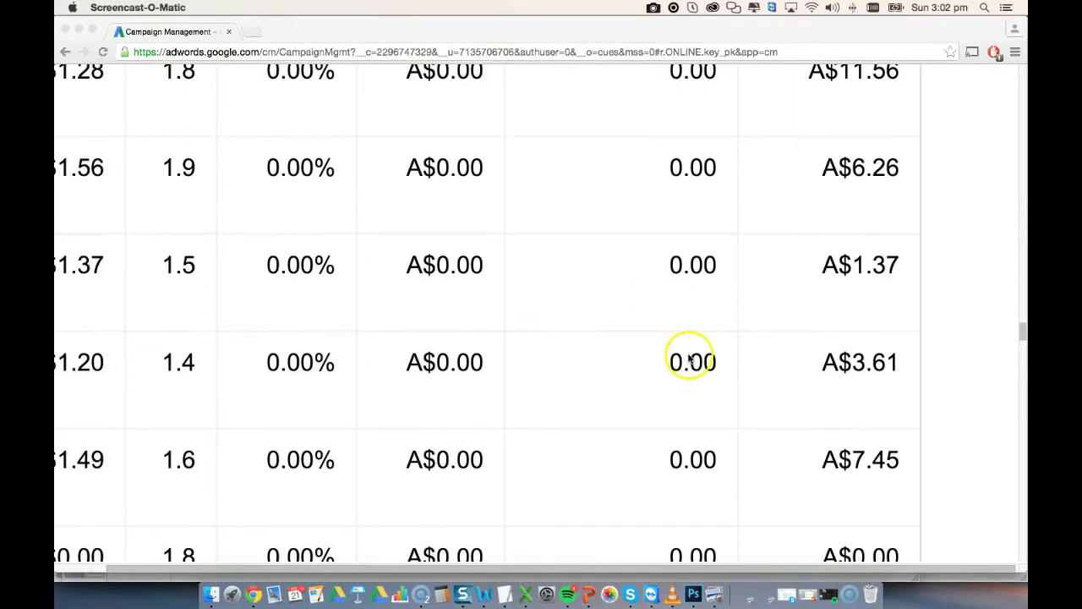
scroll(690, 296, "up", 8)
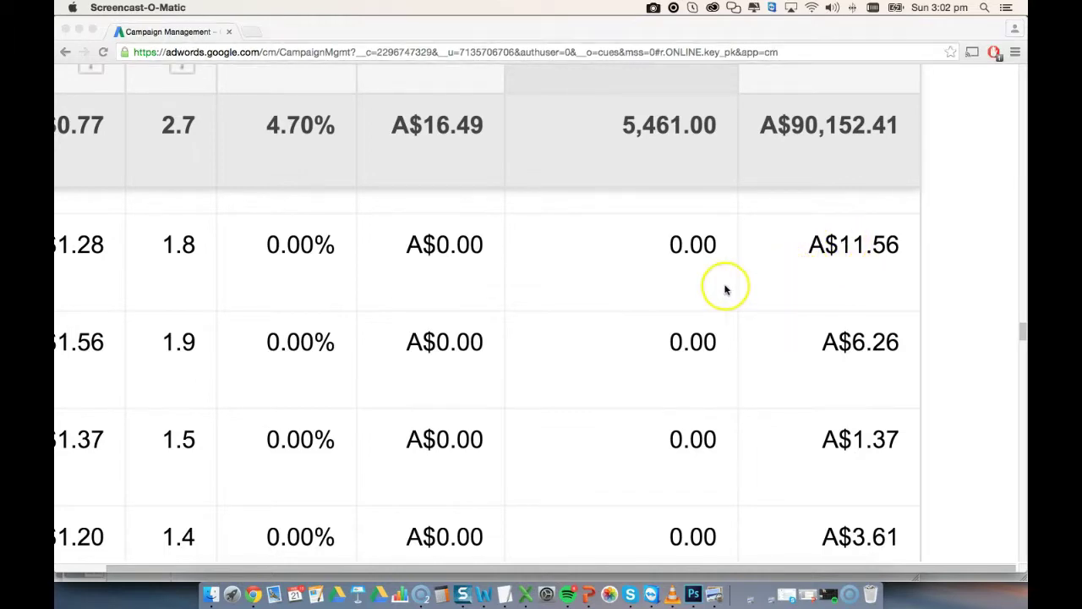
scroll(725, 284, "down", 8)
scroll(724, 290, "down", 3)
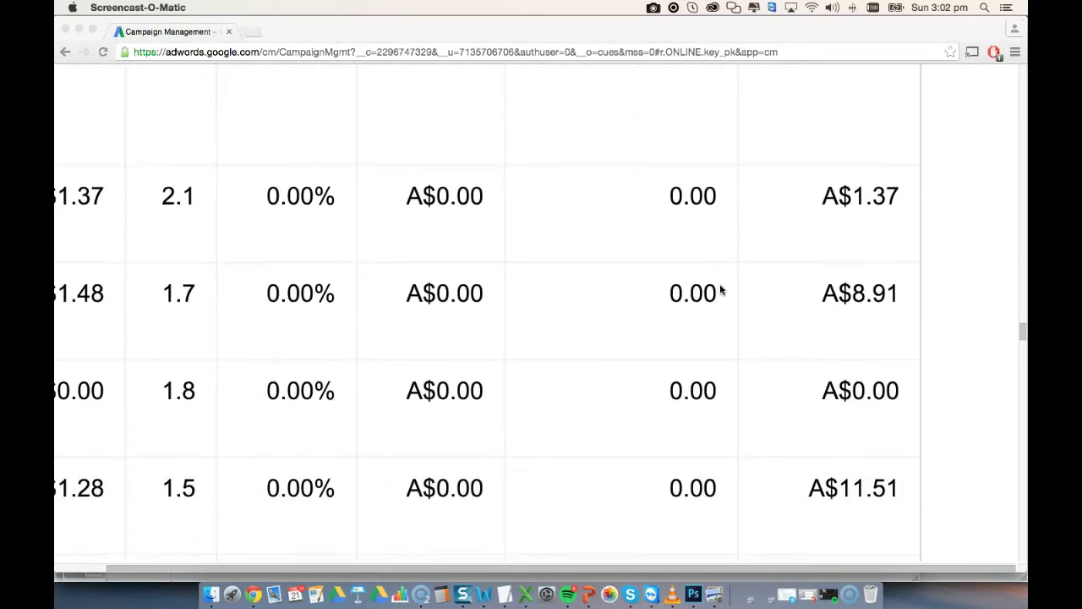
scroll(720, 290, "down", 6)
scroll(717, 289, "down", 6)
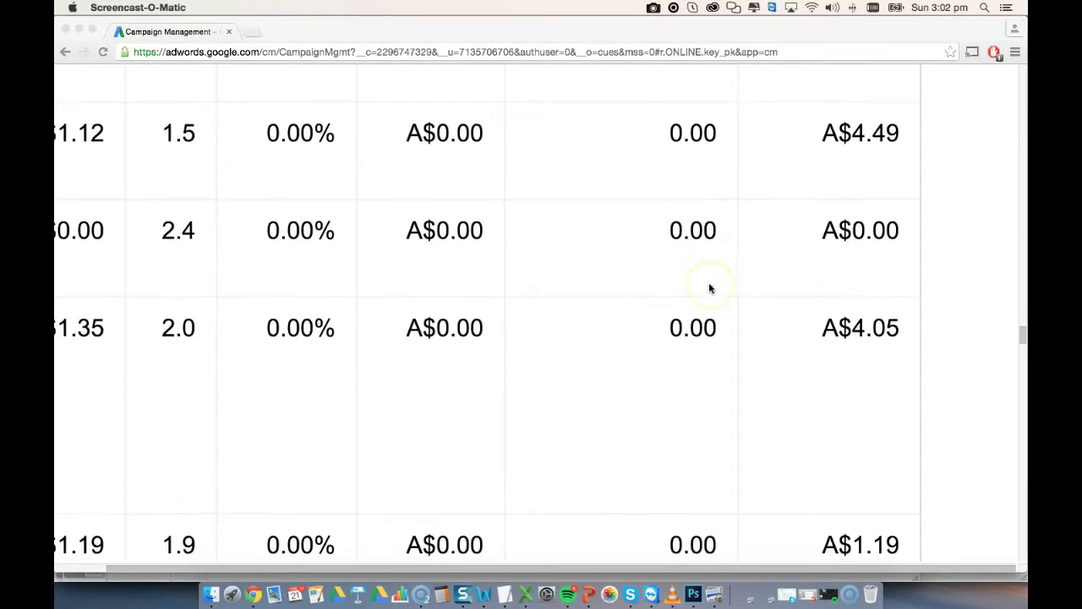
scroll(850, 252, "down", 7)
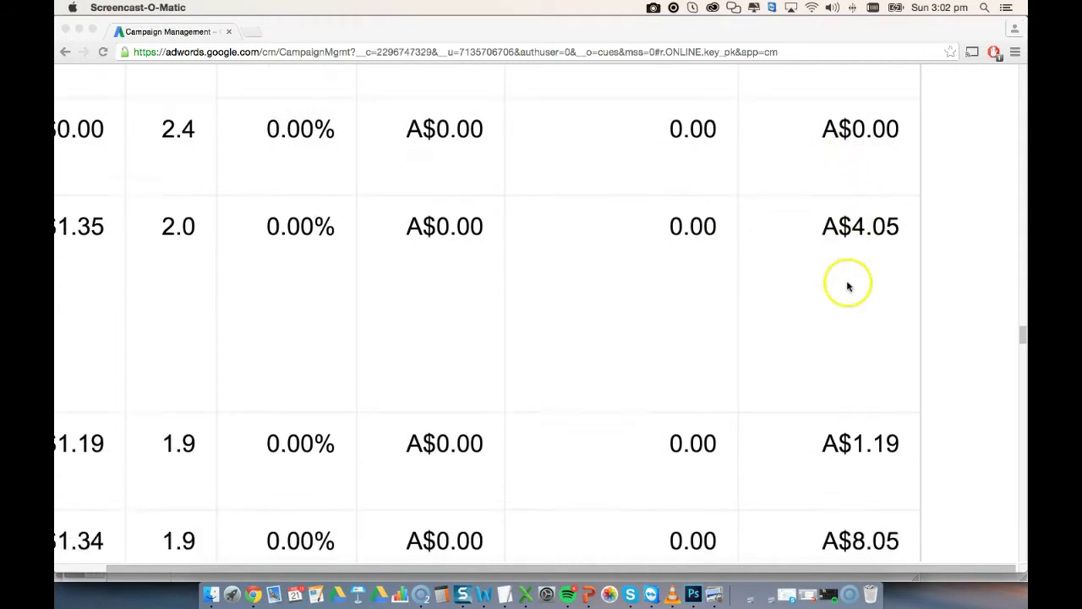
scroll(848, 286, "down", 8)
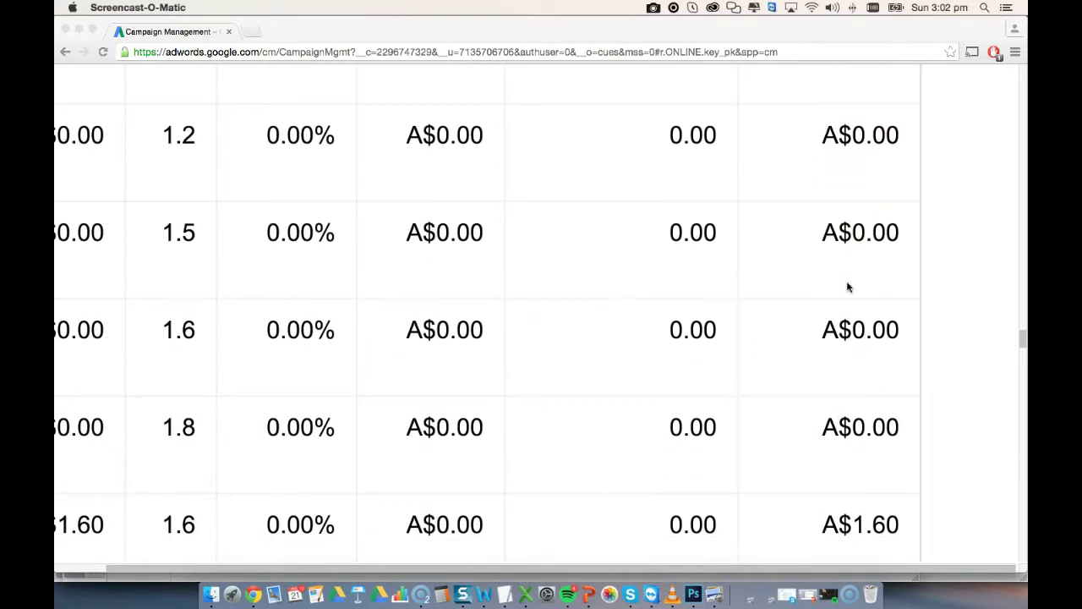
scroll(848, 286, "down", 5)
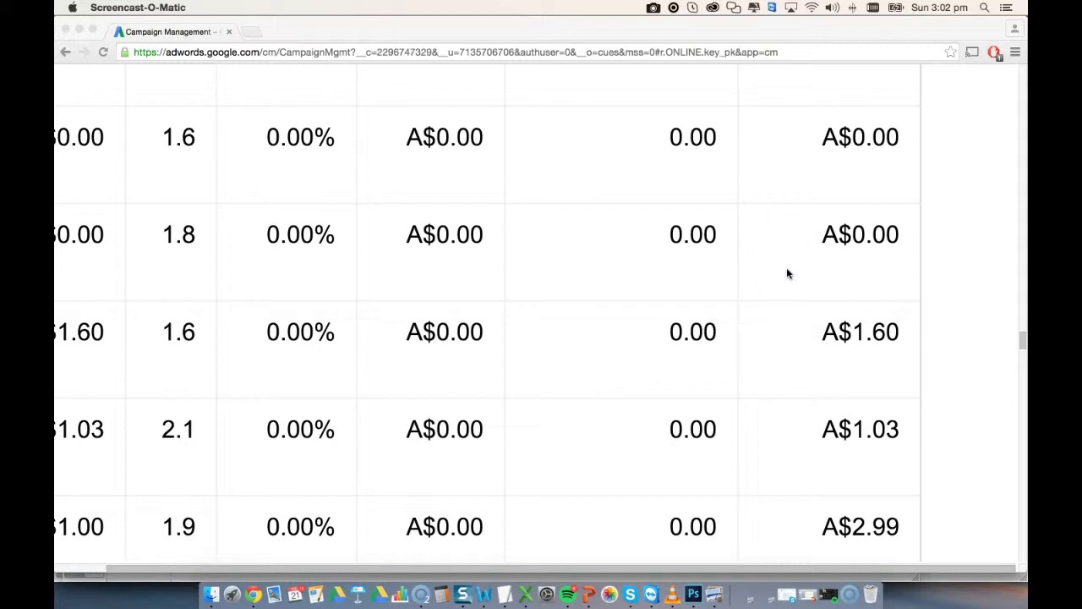
scroll(691, 274, "down", 4)
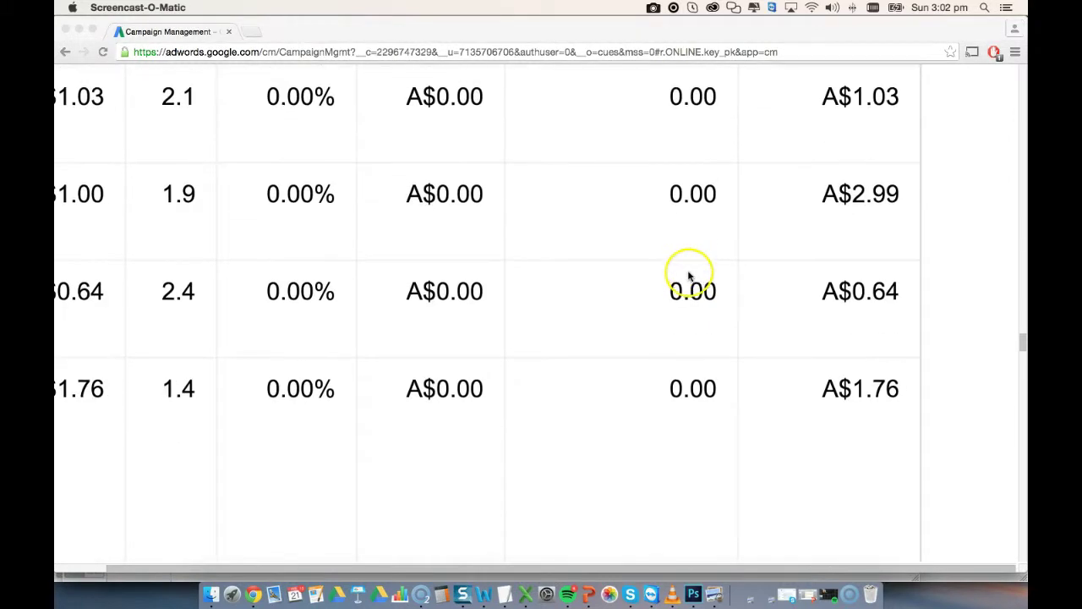
scroll(827, 251, "down", 2)
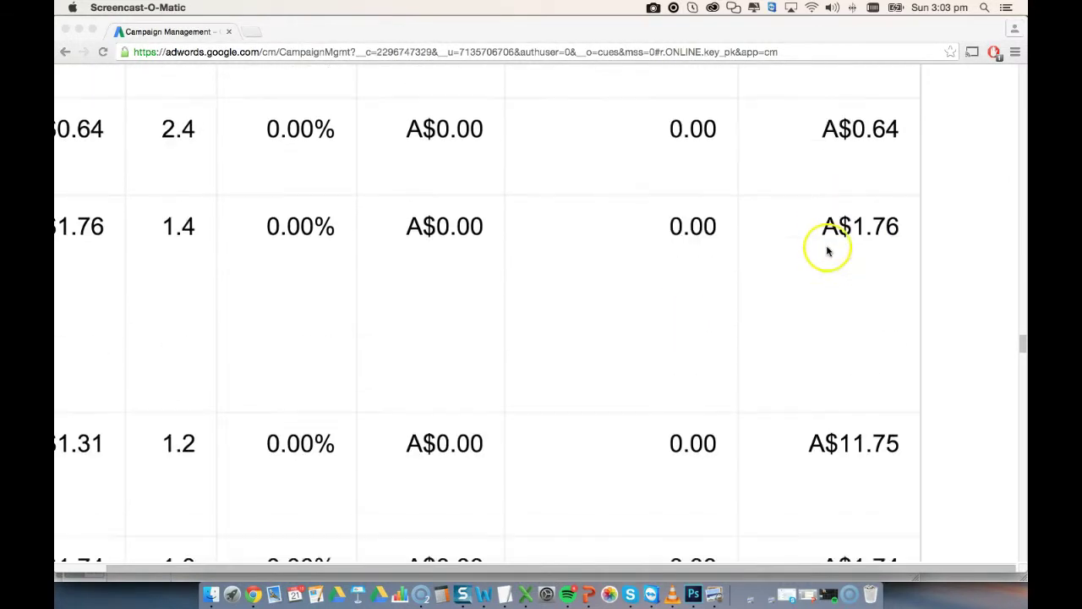
scroll(827, 251, "down", 8)
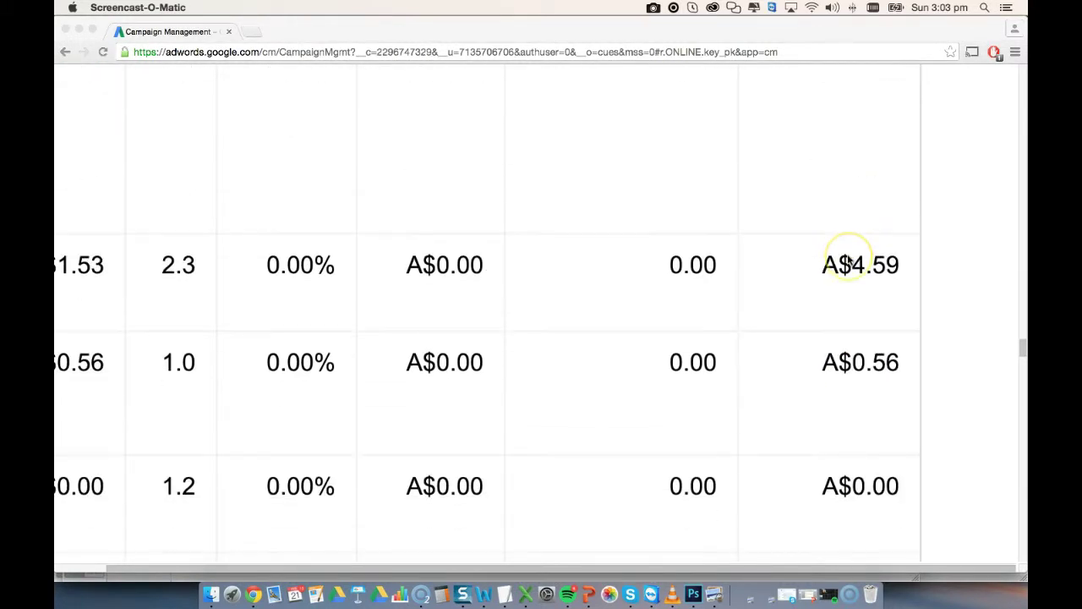
scroll(849, 267, "down", 3)
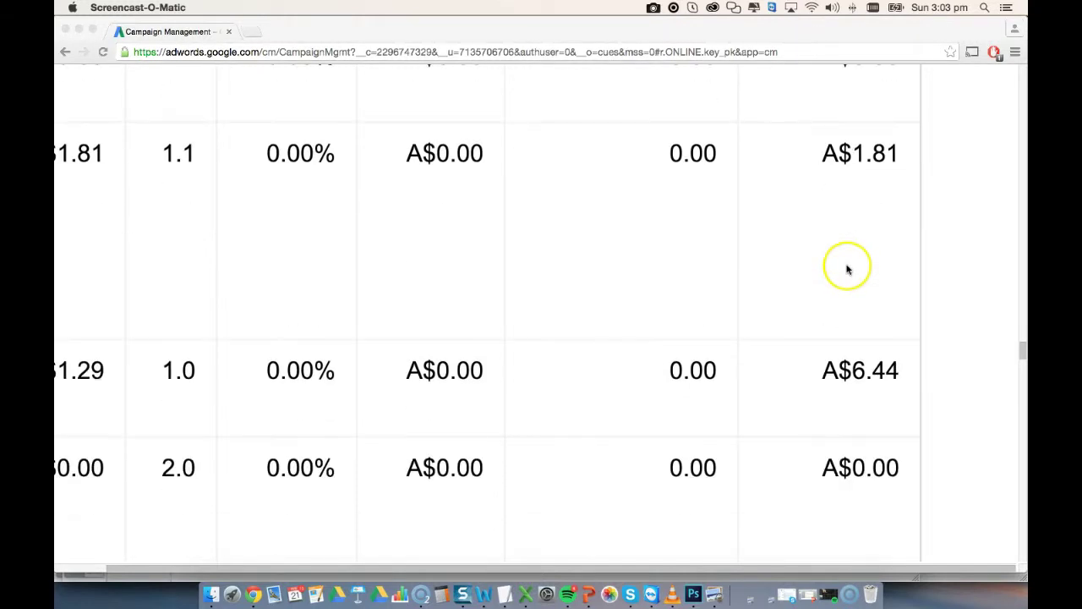
Step: Continue down the keywords with zero conversions and examine the total cost of each one
scroll(849, 269, "down", 10)
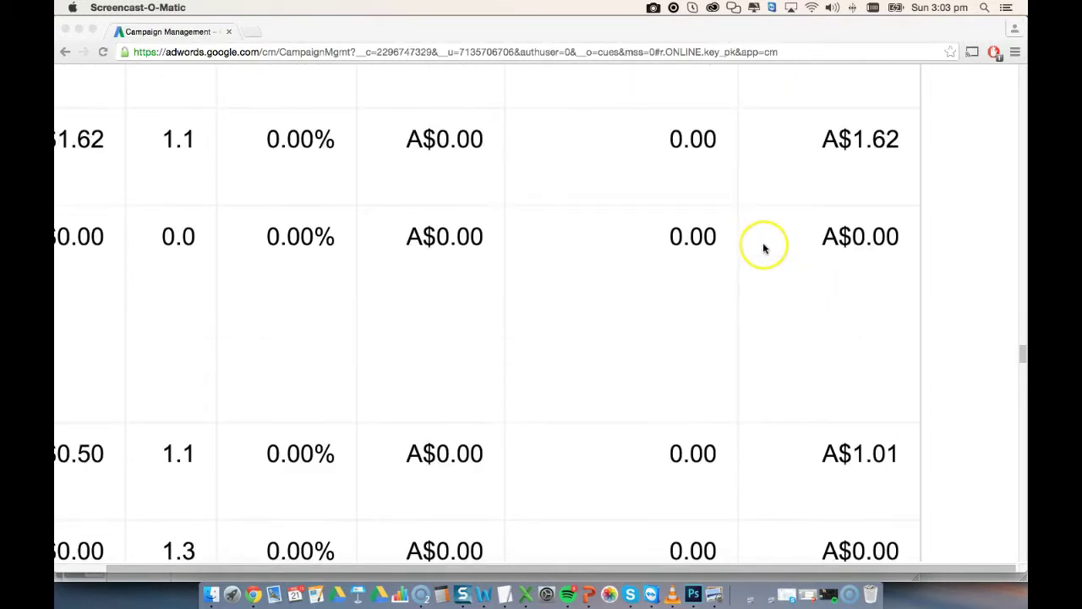
scroll(761, 251, "down", 10)
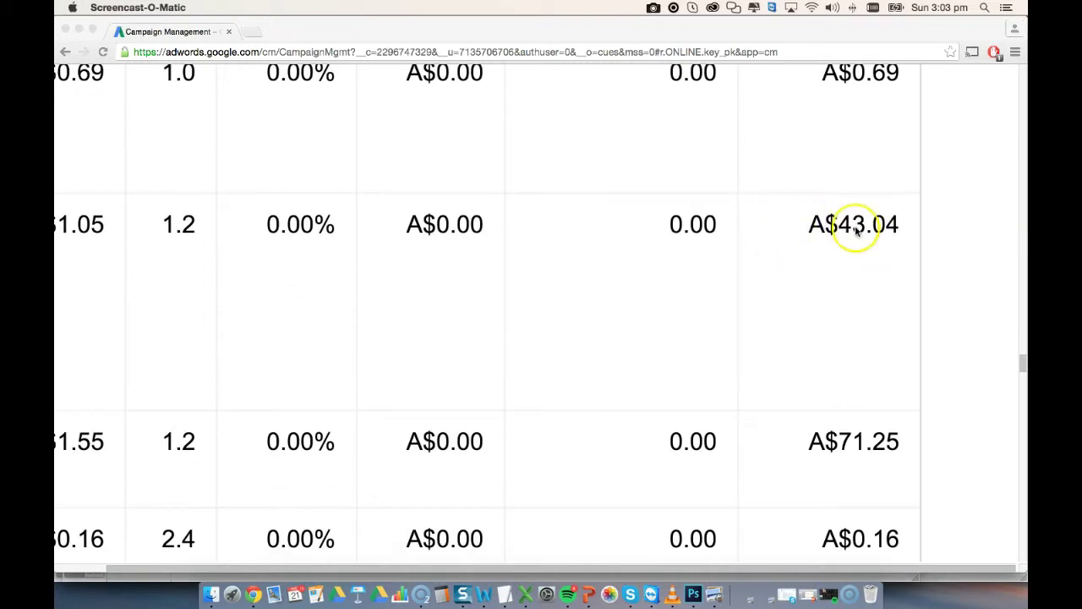
scroll(857, 230, "down", 1)
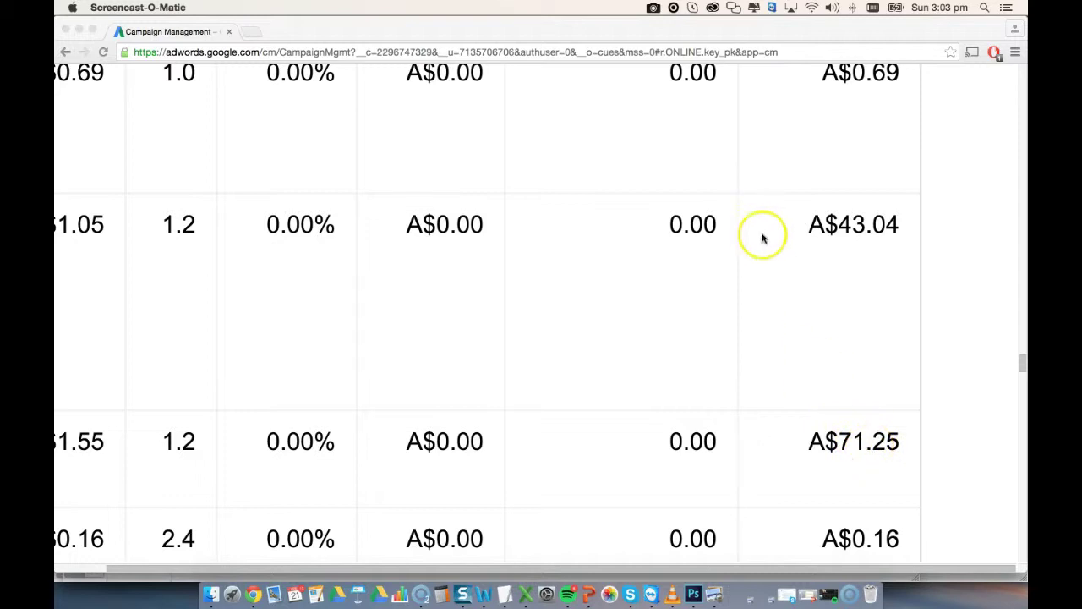
scroll(718, 287, "down", 3)
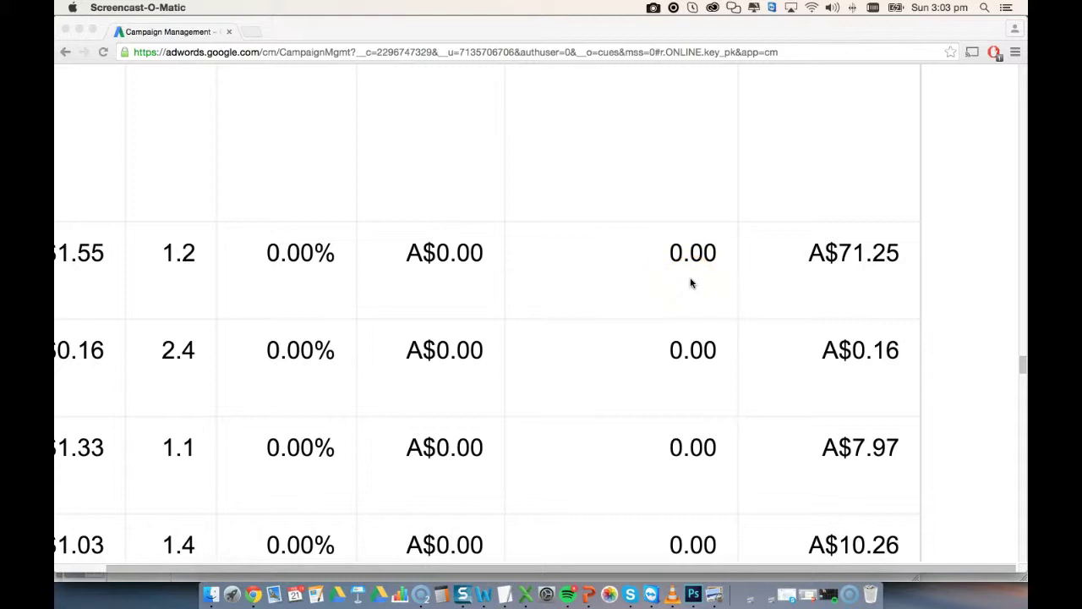
scroll(690, 284, "down", 4)
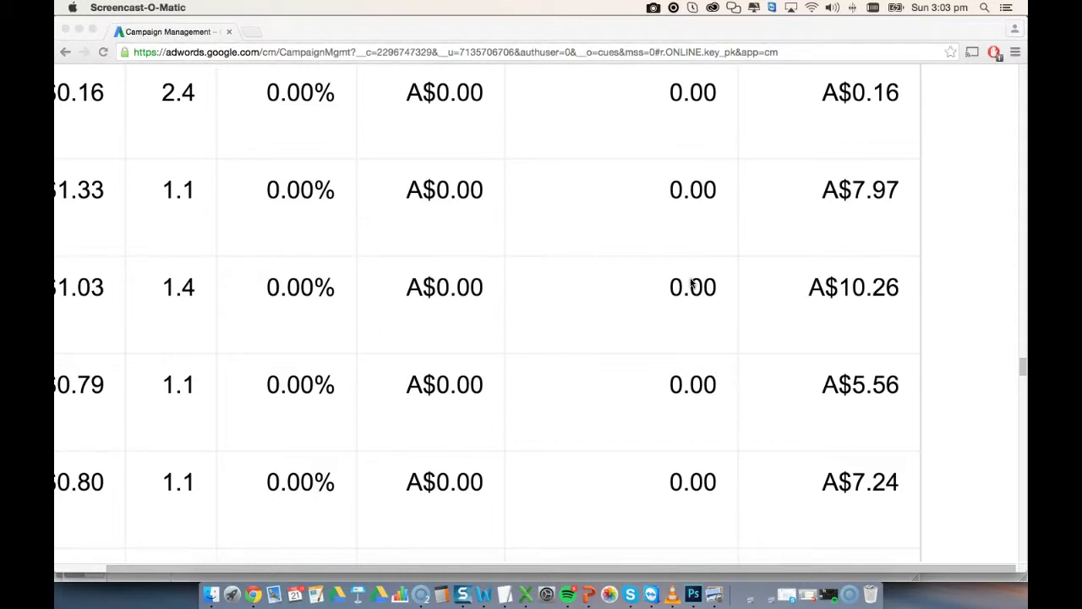
scroll(690, 283, "down", 3)
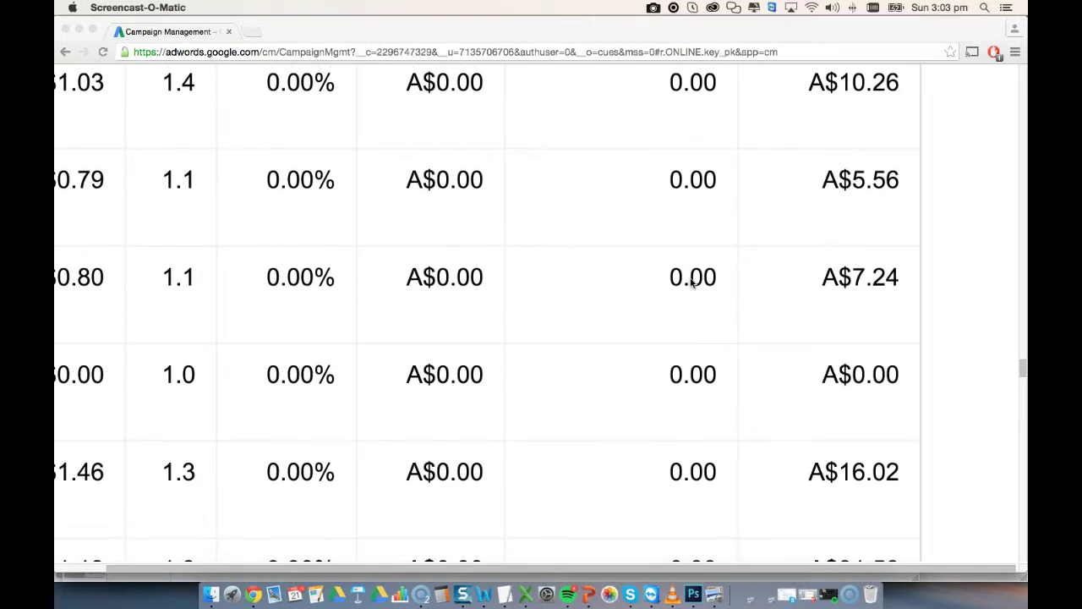
scroll(691, 283, "down", 2)
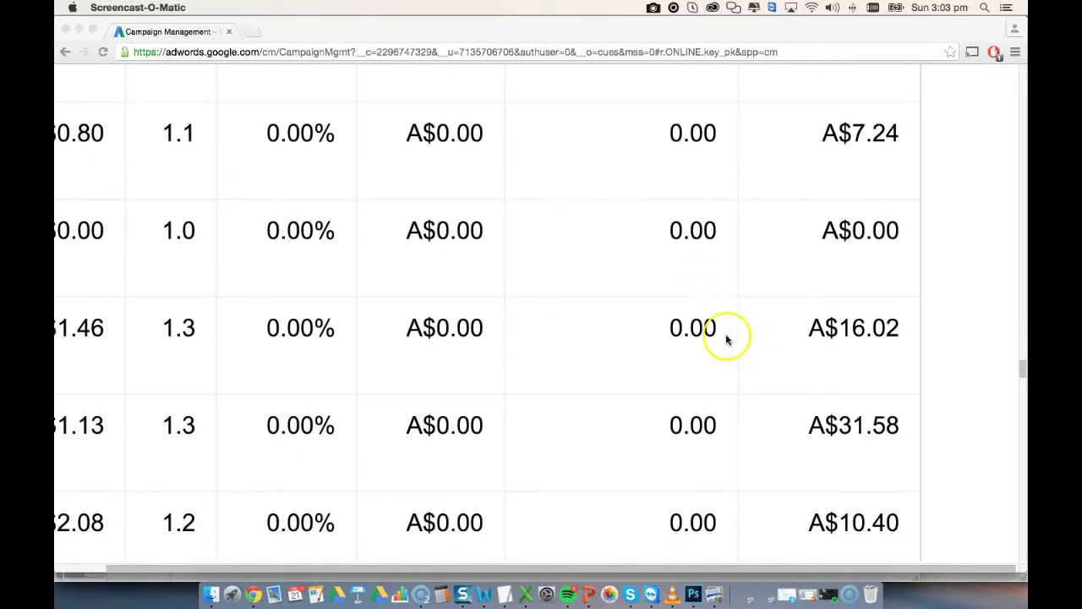
Step: Switch to the image Blog on forecasting conversions.png in Preview and compare the session duration, bounce rate and pages per session conditions of its two filters
left_click(713, 593)
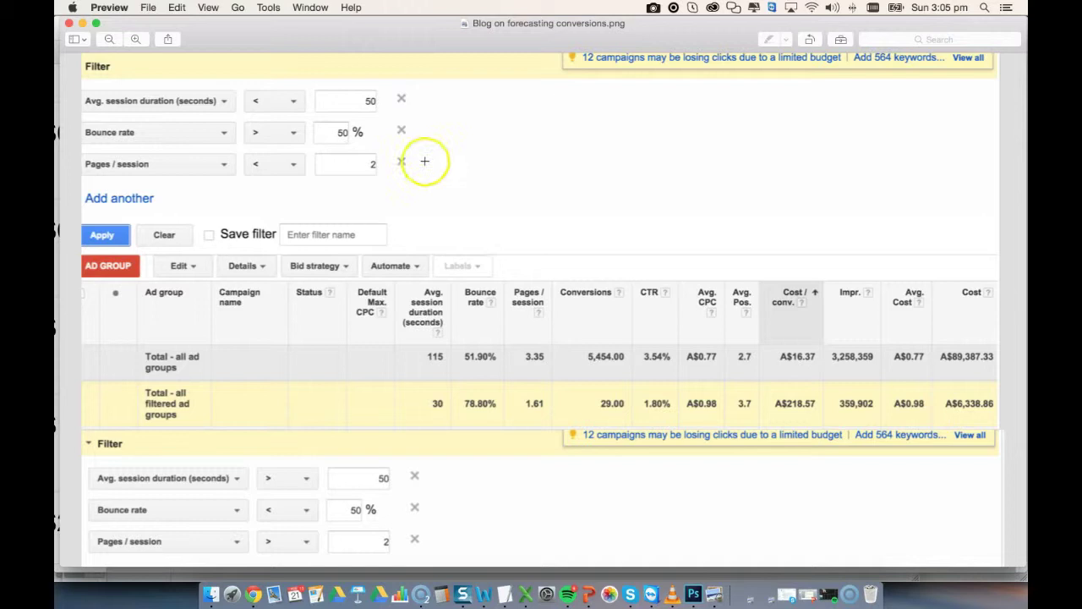
scroll(440, 254, "down", 2)
scroll(439, 254, "up", 1)
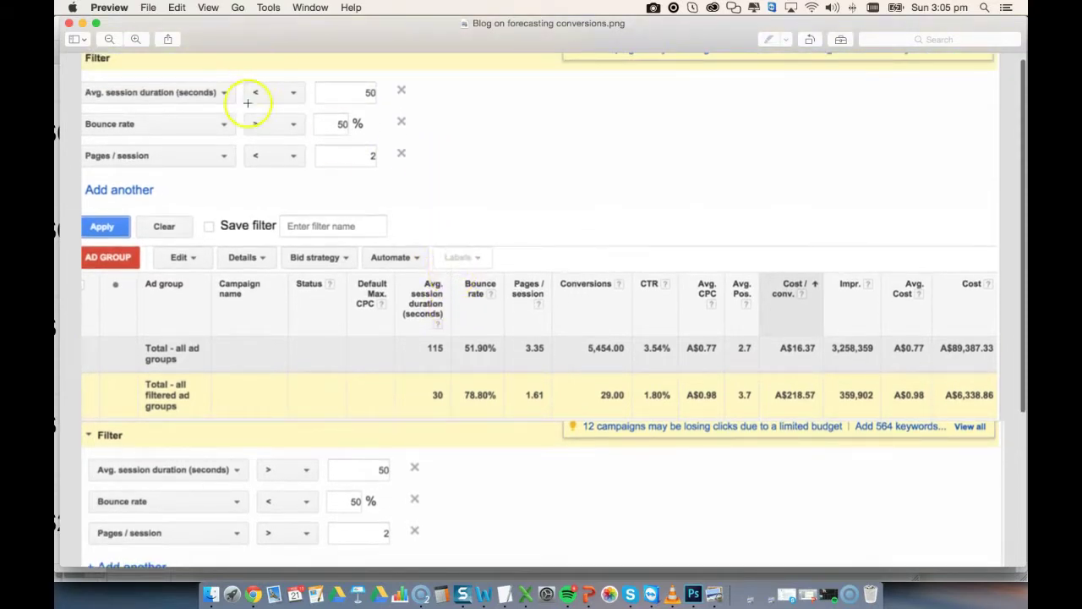
scroll(415, 219, "down", 3)
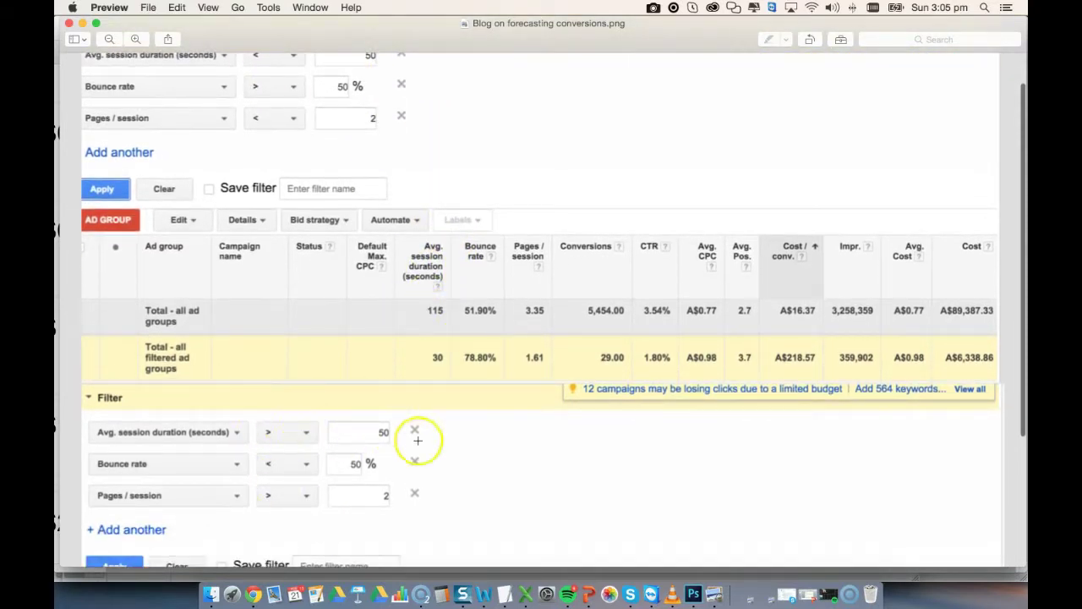
scroll(322, 279, "up", 3)
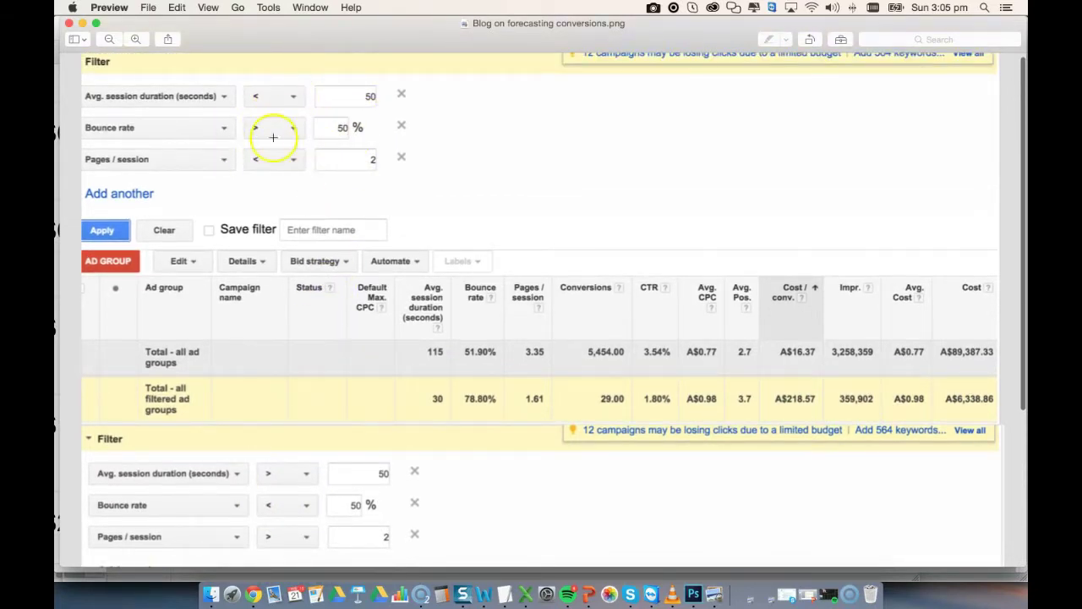
scroll(347, 355, "down", 3)
scroll(358, 373, "down", 3)
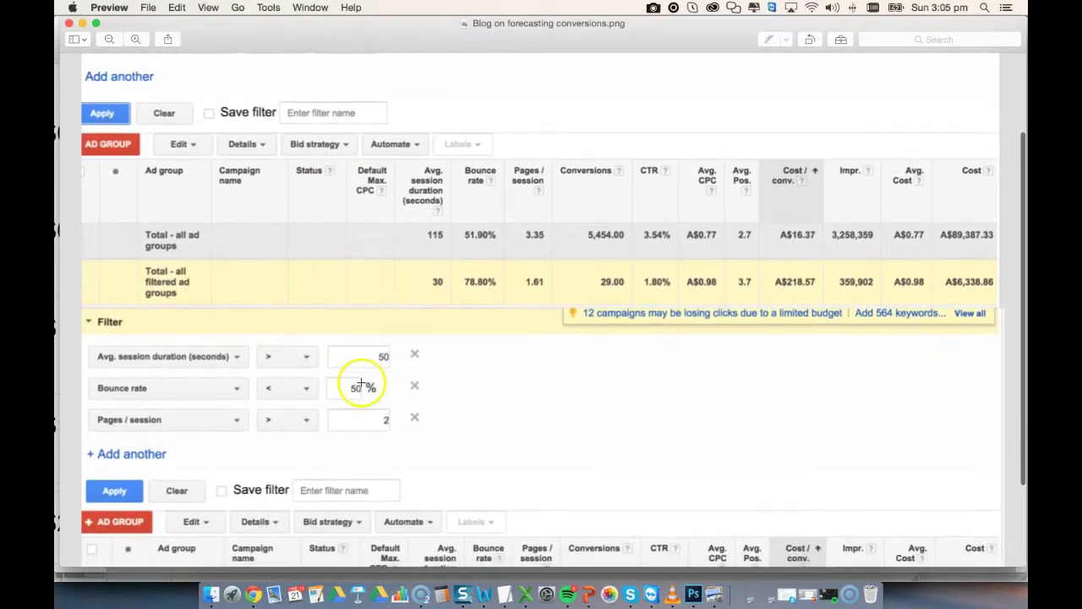
scroll(356, 368, "up", 5)
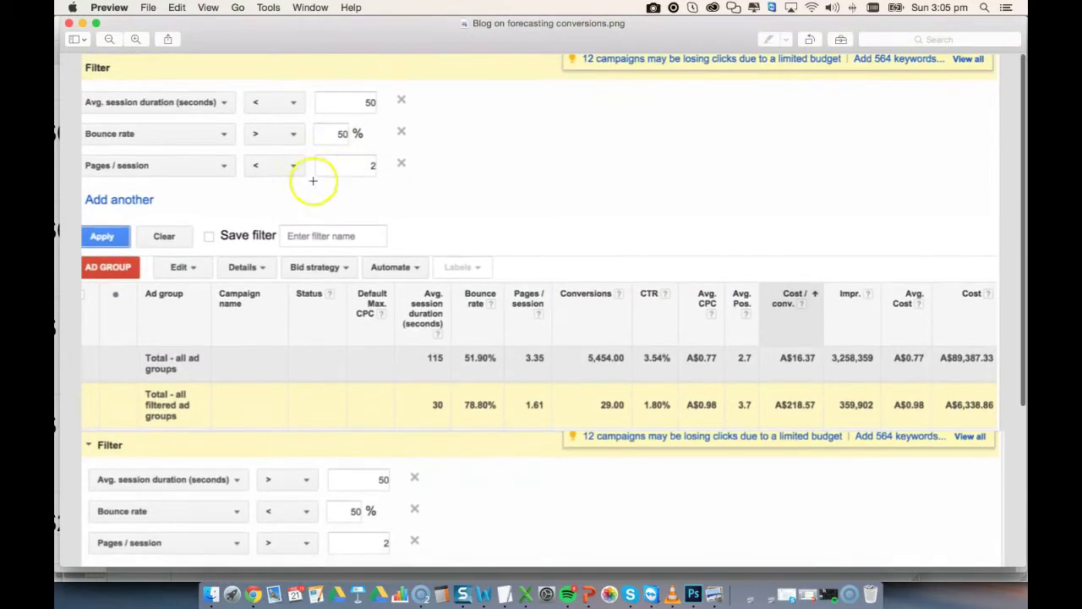
scroll(350, 186, "down", 5)
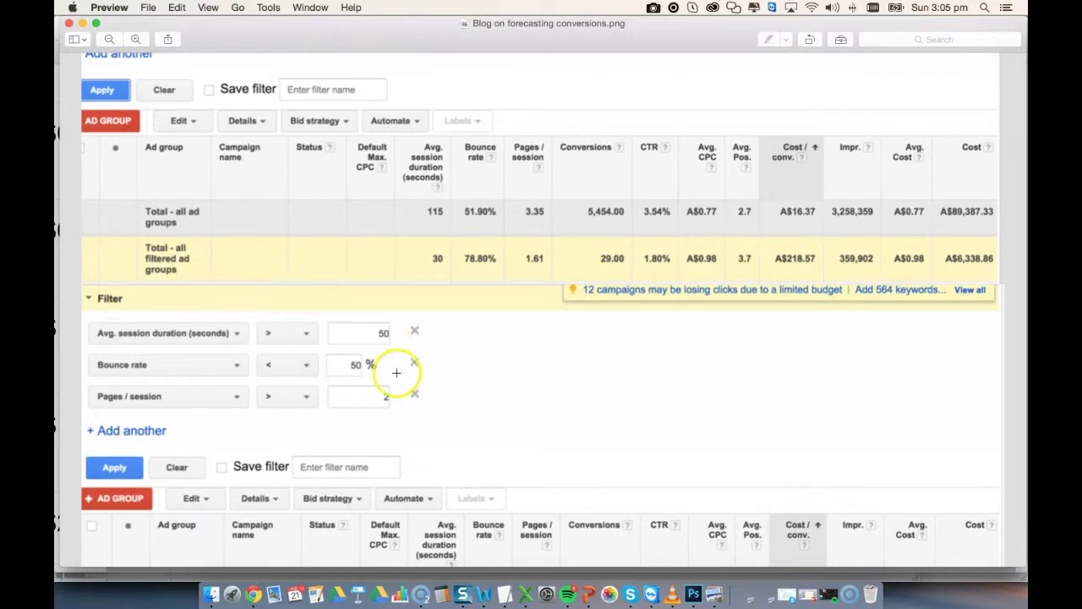
Step: Examine the filter for session duration over 50 seconds, bounce rate under 50% and over 2 pages per session, down to its ad group totals
scroll(392, 372, "down", 1)
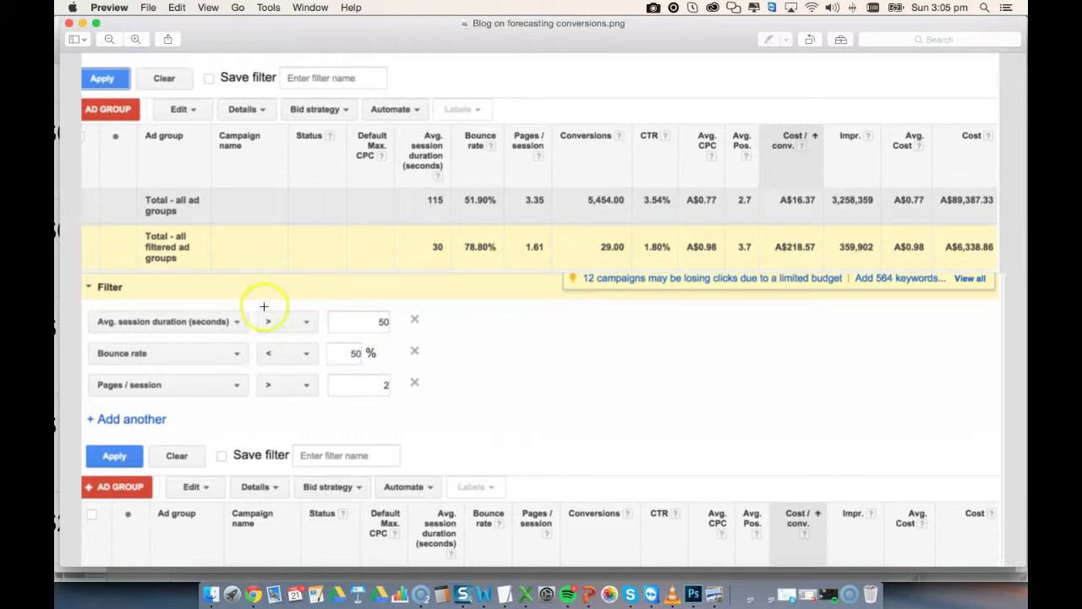
scroll(299, 335, "down", 3)
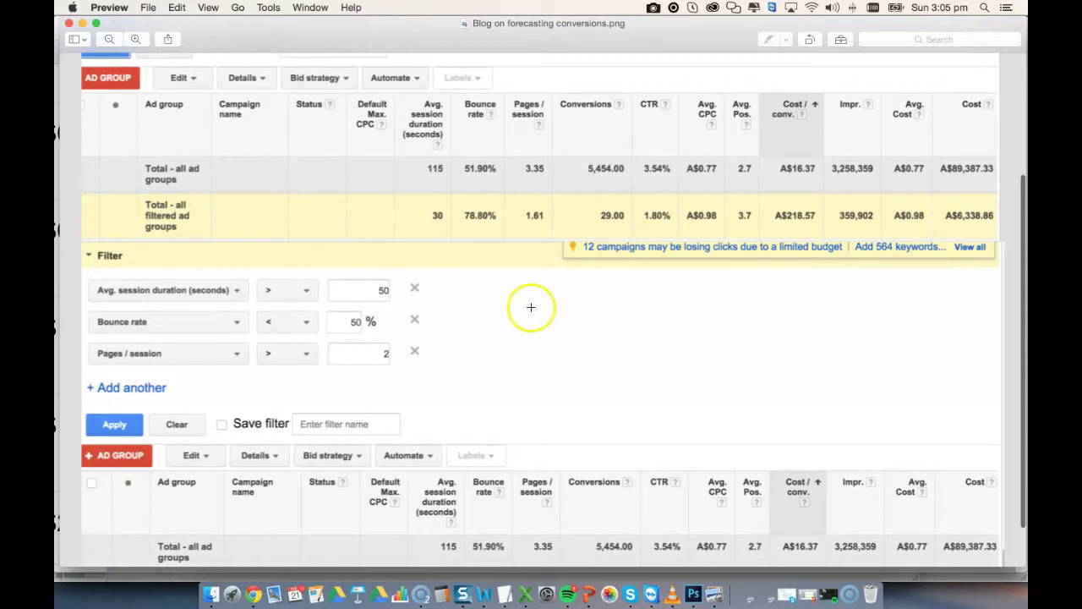
scroll(416, 392, "down", 1)
scroll(417, 391, "down", 3)
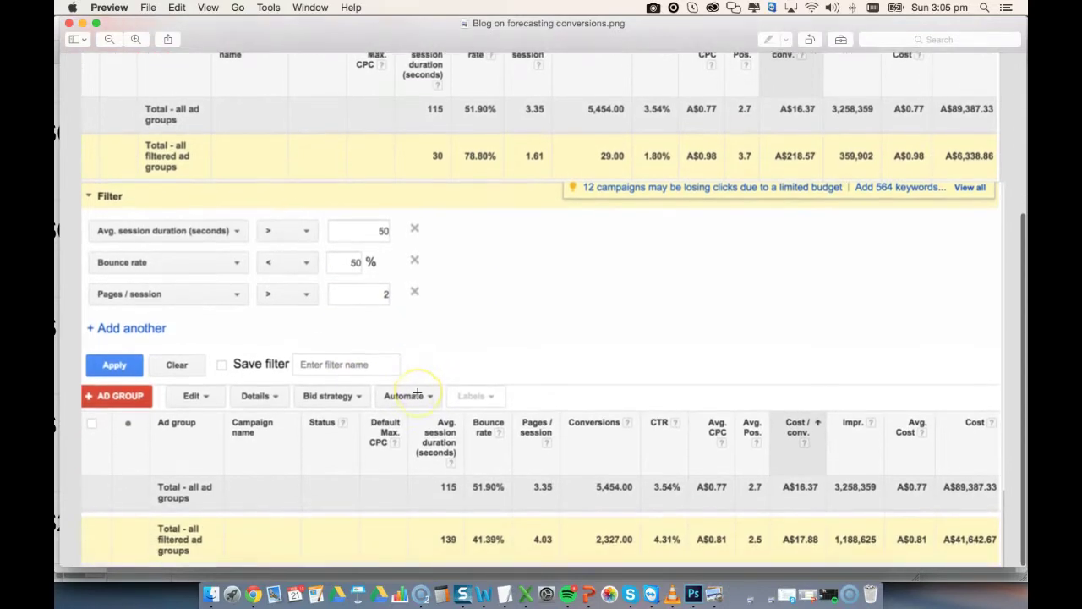
Step: Examine the conversions, cost per conversion and average CPC of the ad groups filtered for low engagement in the upper table
scroll(417, 391, "up", 4)
scroll(417, 391, "up", 10)
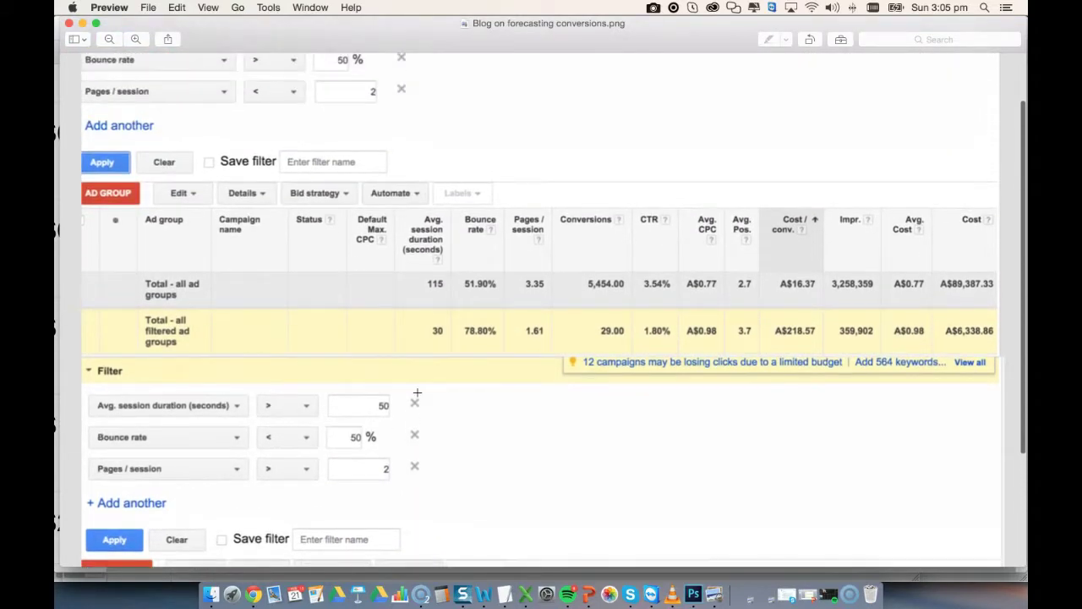
left_click(406, 279)
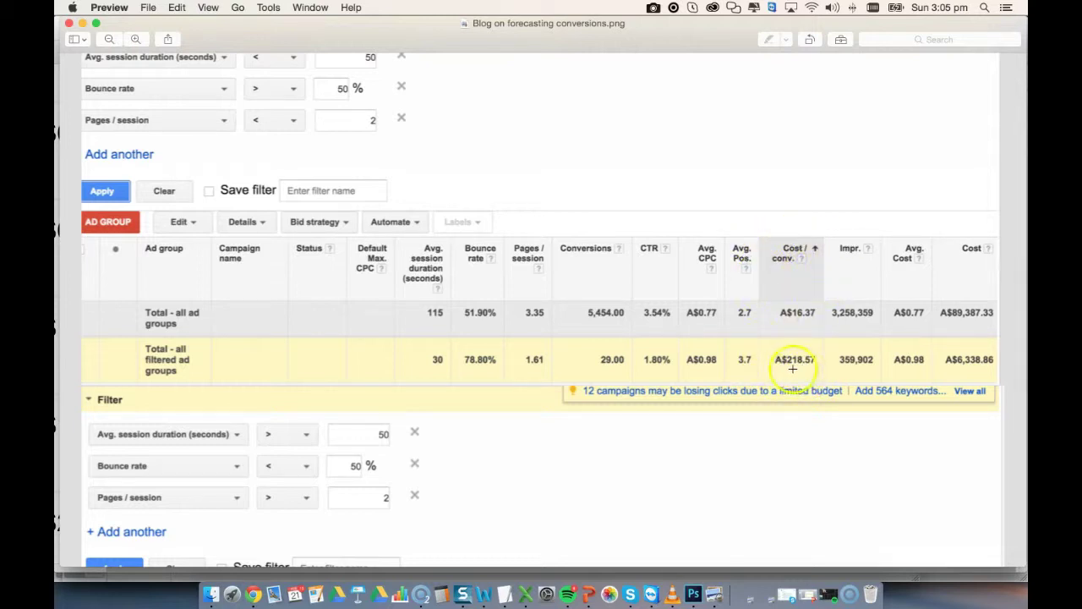
scroll(794, 365, "down", 1)
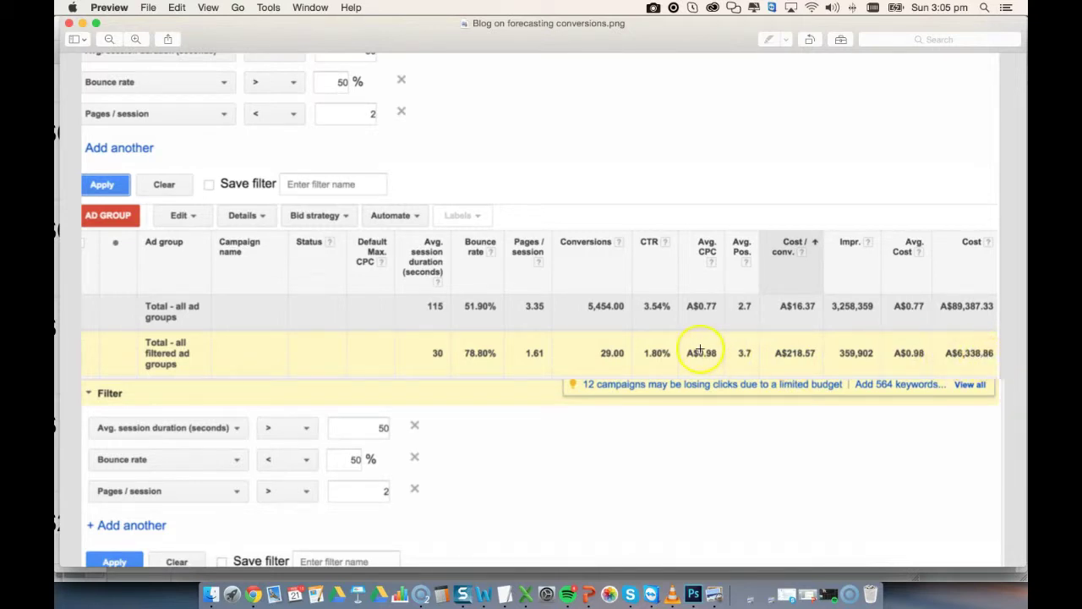
Step: Compare the cost per conversion of the high-engagement ad groups in the lower table with that of the low-engagement ones above
scroll(694, 351, "down", 5)
scroll(693, 351, "down", 1)
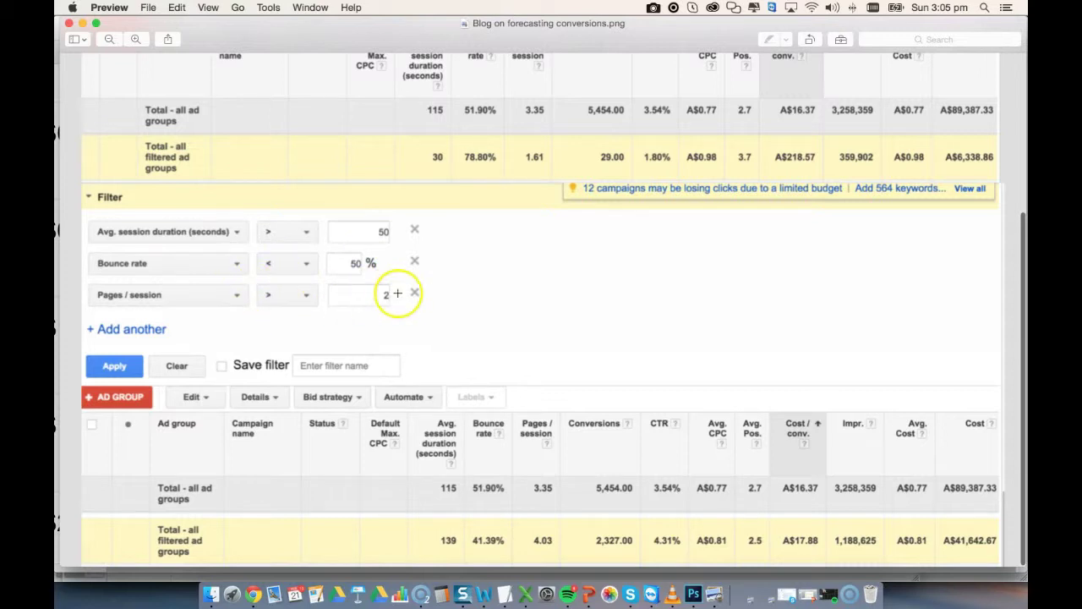
scroll(666, 327, "down", 1)
scroll(666, 336, "up", 1)
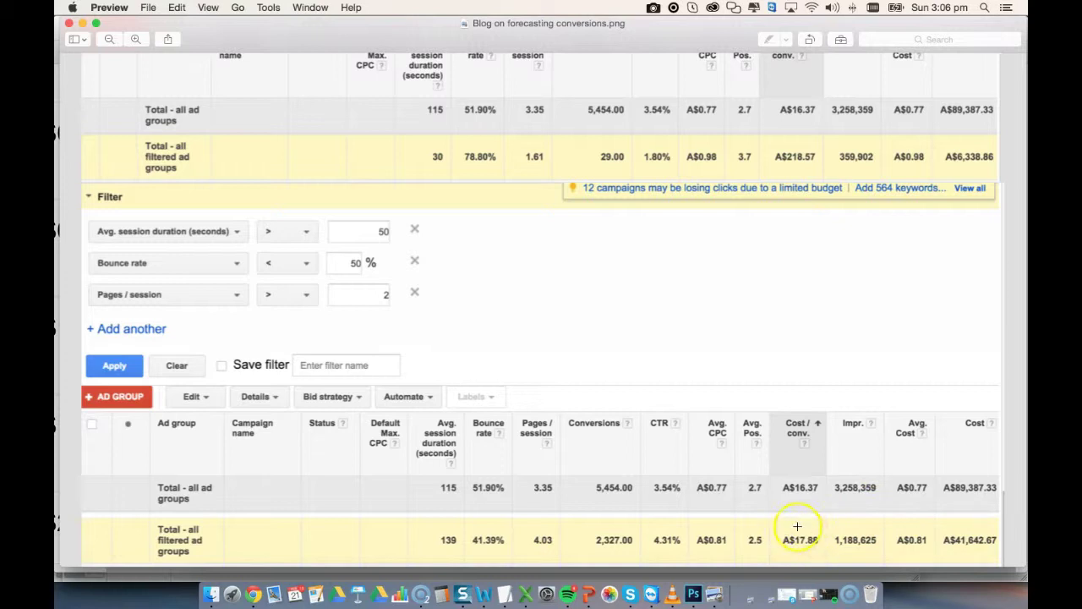
scroll(771, 432, "up", 3)
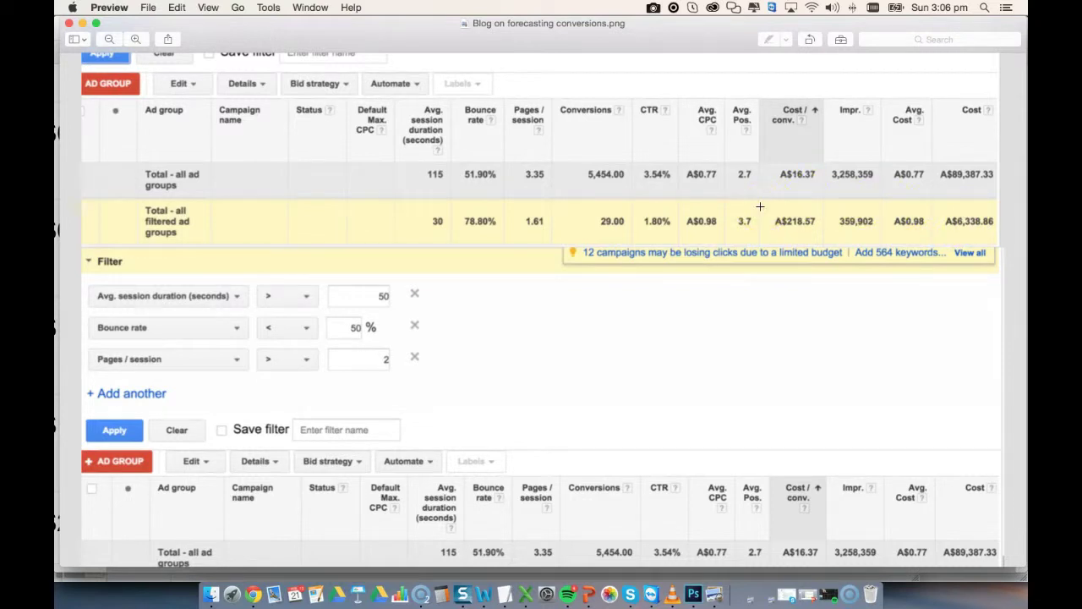
scroll(758, 220, "up", 1)
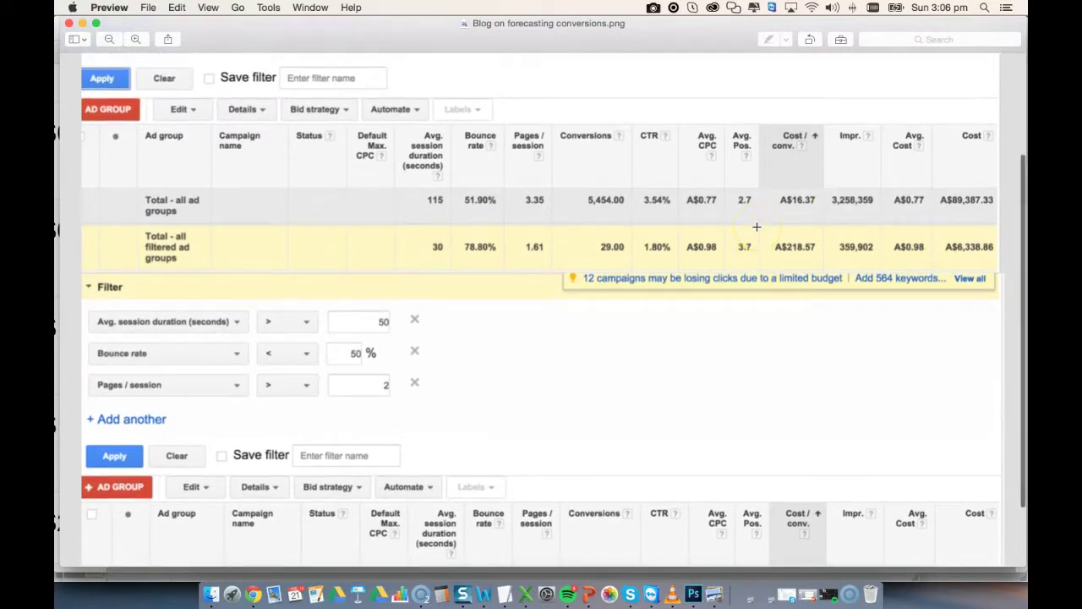
scroll(710, 249, "up", 2)
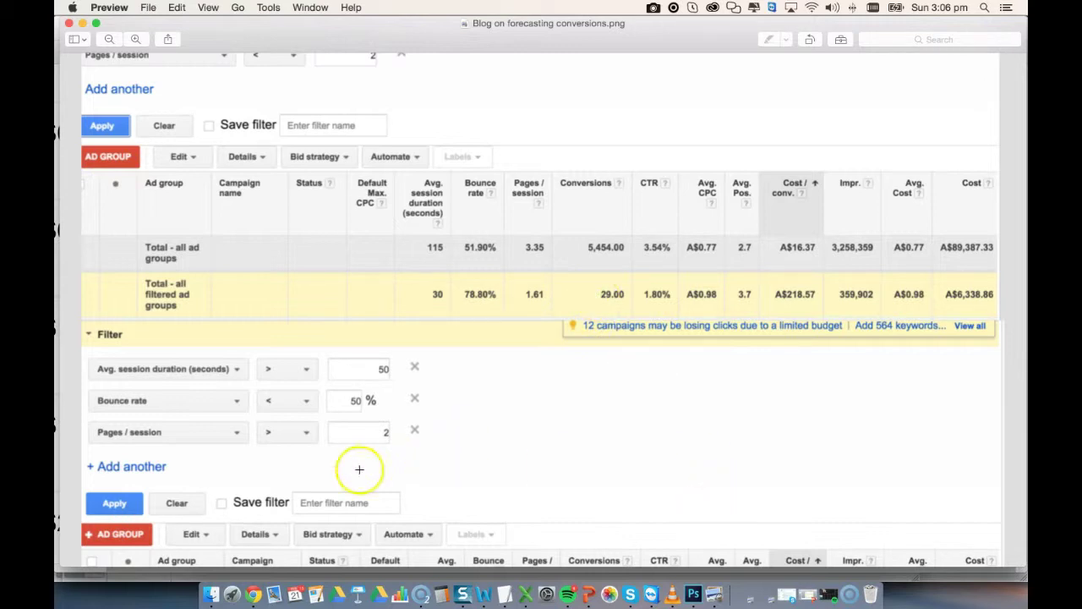
Step: Switch back to the AdWords keyword table in Chrome and check the conversions and cost of the zero-conversion keywords
left_click(253, 594)
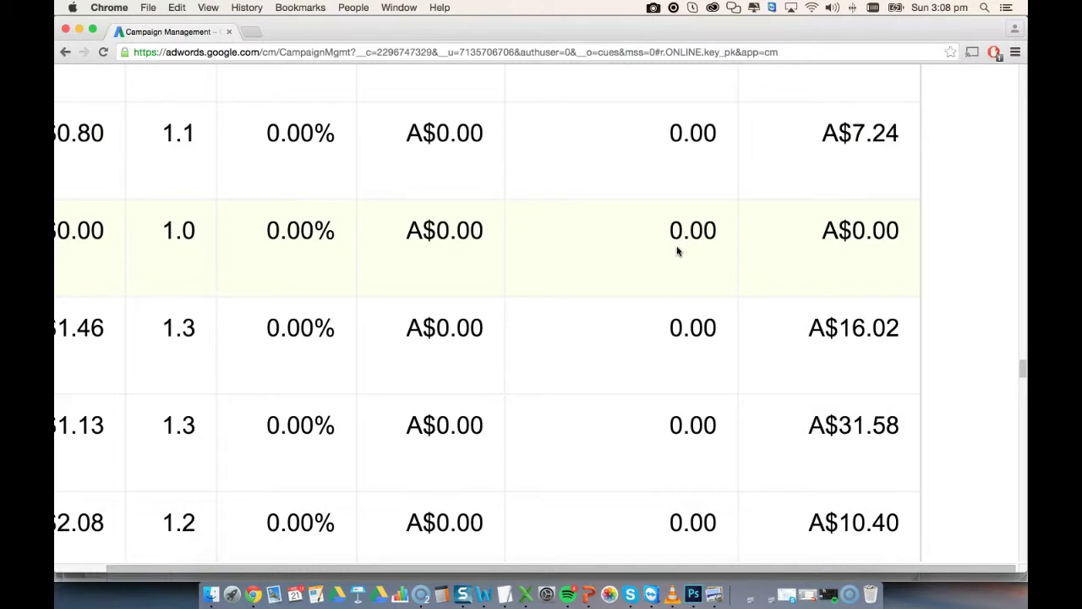
left_click(666, 246)
left_click(839, 139)
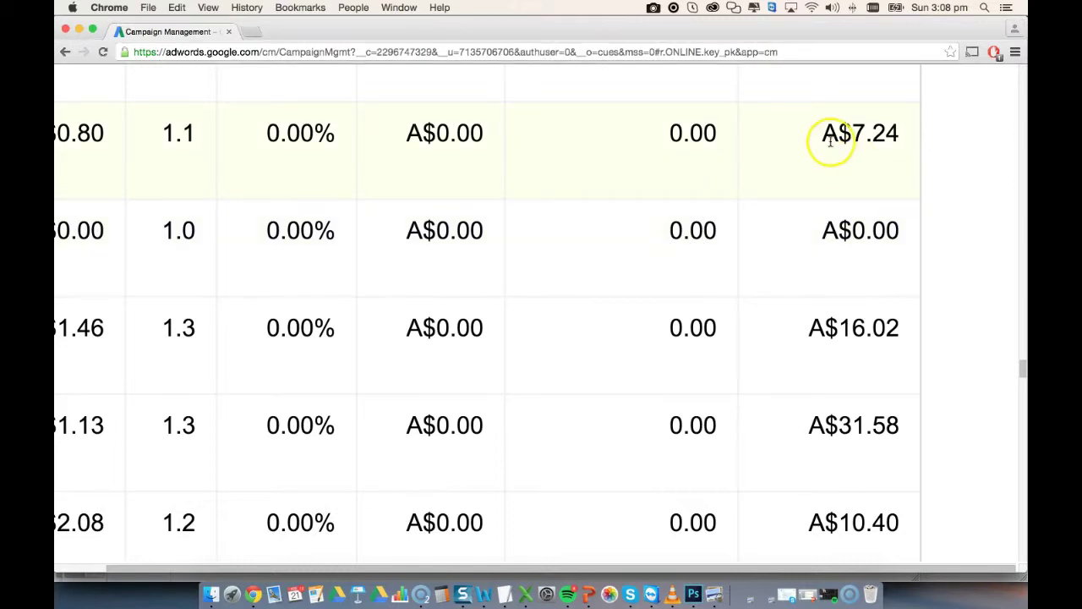